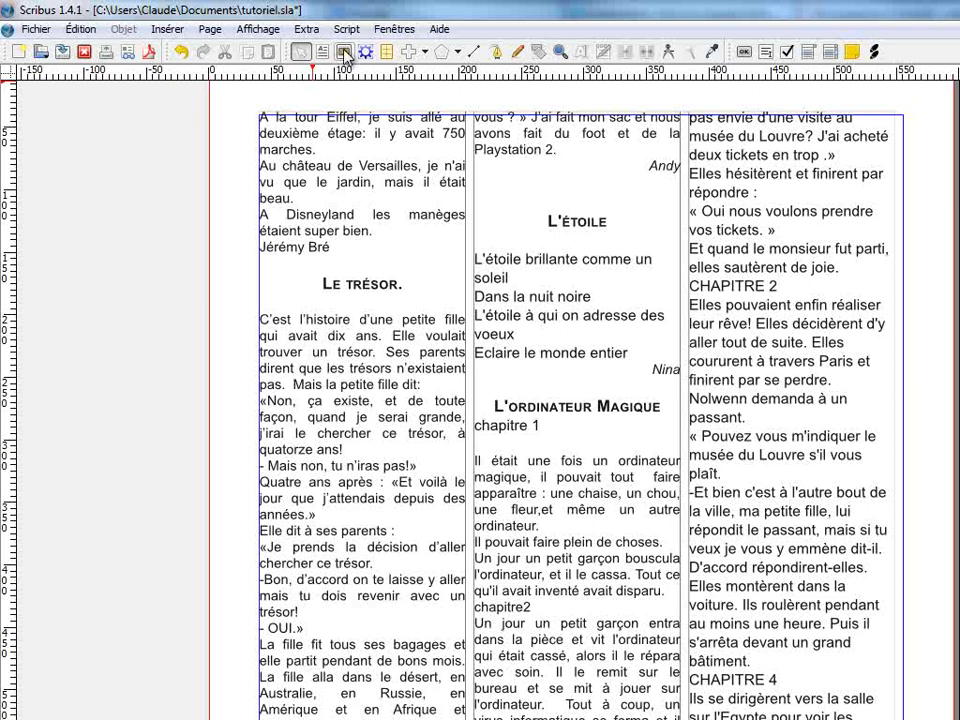
# Draw a default cross shape about 191 by 191 pt across the second and third text columns, overlapping the L'étoile poem
pyautogui.click(424, 58)
pyautogui.moveTo(472, 80)
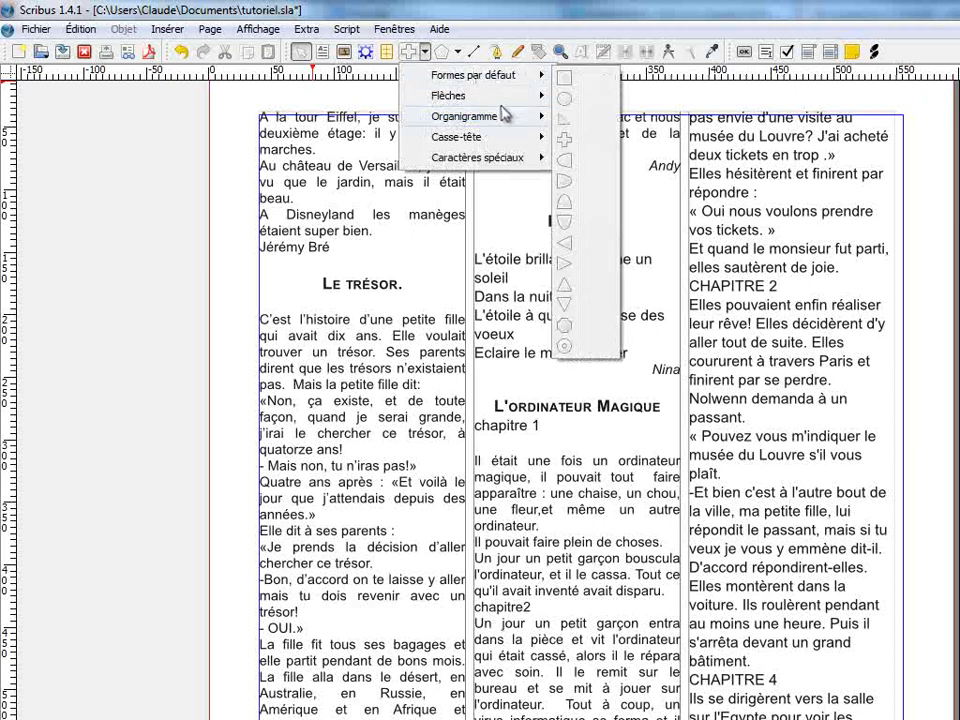
pyautogui.moveTo(516, 104)
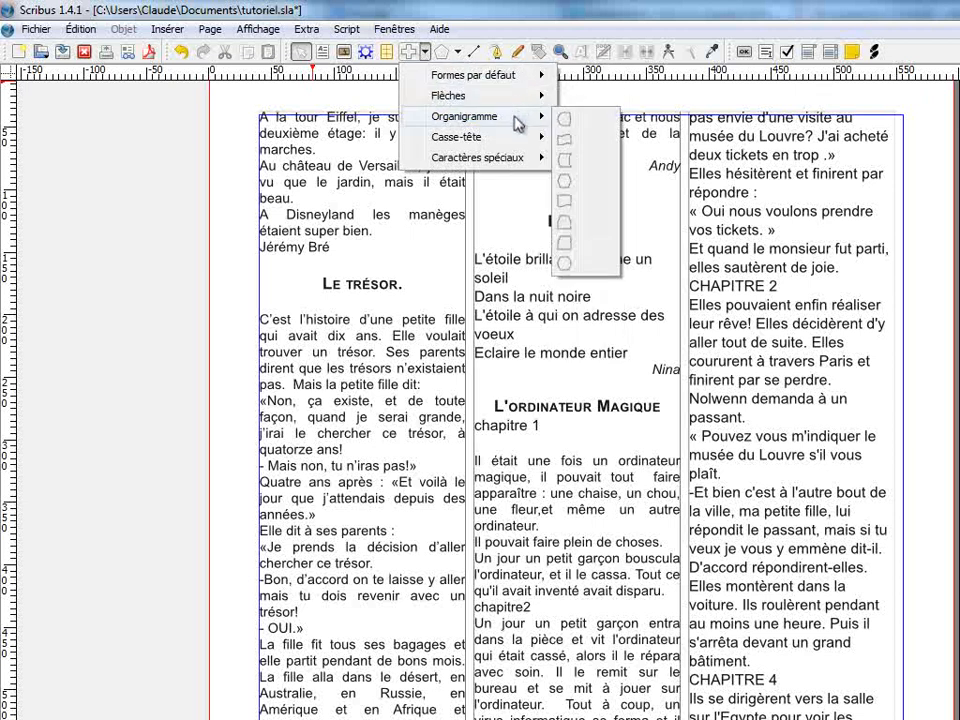
pyautogui.moveTo(513, 161)
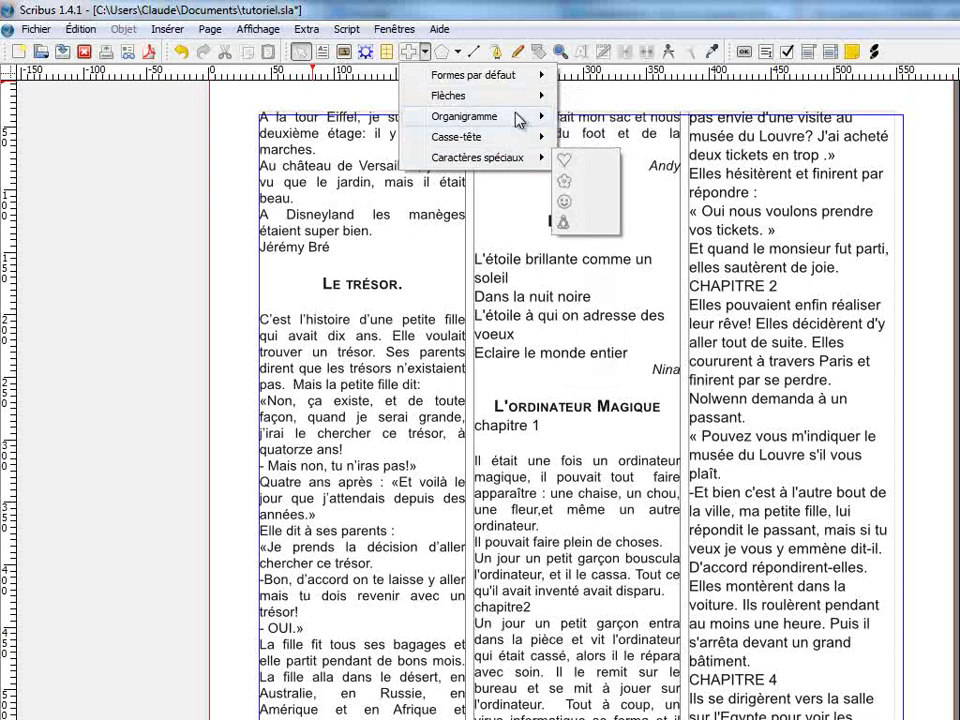
pyautogui.moveTo(524, 81)
pyautogui.click(564, 138)
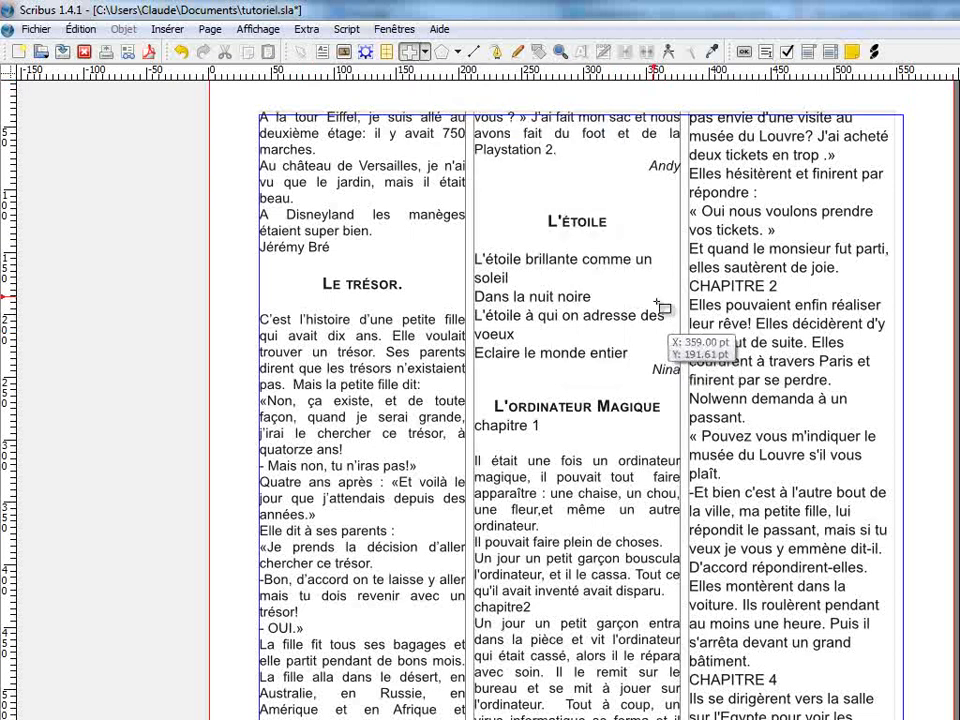
pyautogui.moveTo(555, 237); pyautogui.dragTo(795, 475)
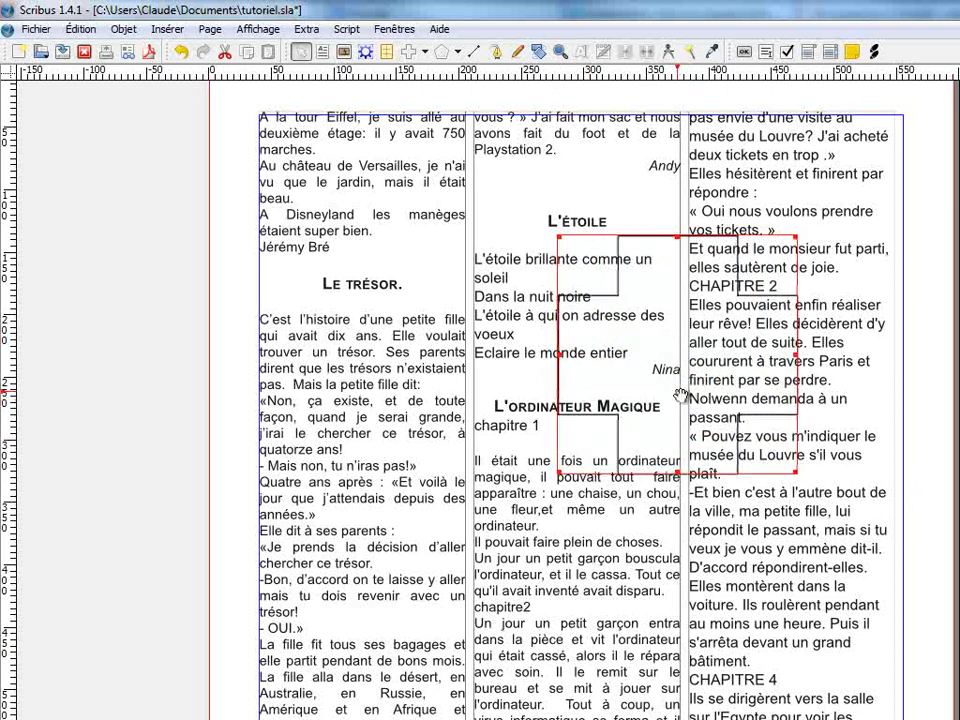
pyautogui.moveTo(686, 398); pyautogui.dragTo(695, 393)
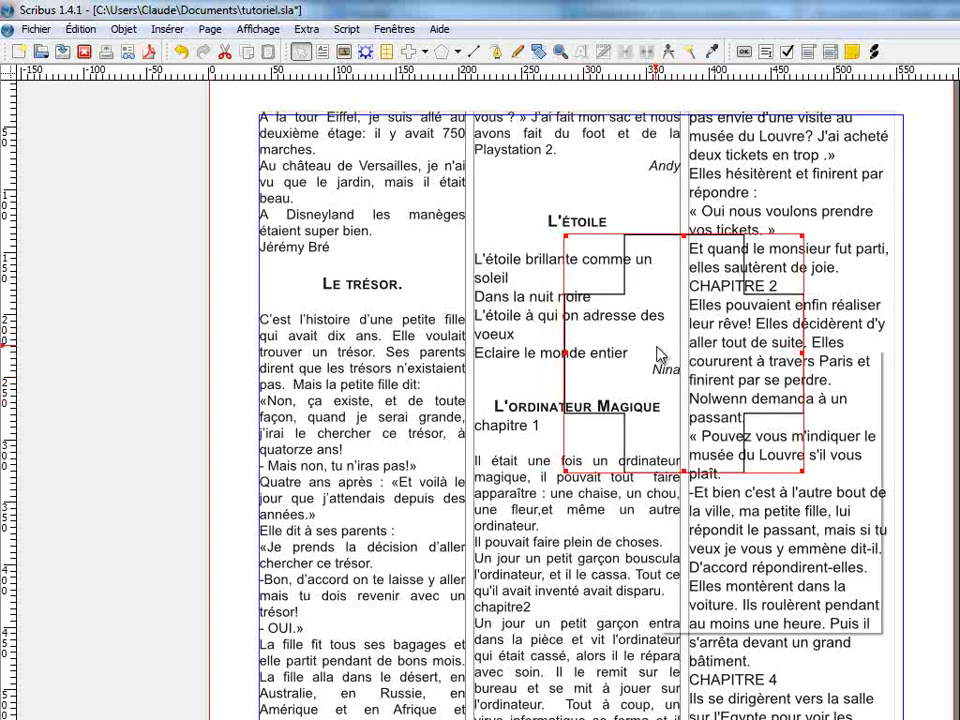
# Set the cross's text wrapping to Utiliser la forme du cadre
pyautogui.rightClick(657, 358)
pyautogui.click(712, 619)
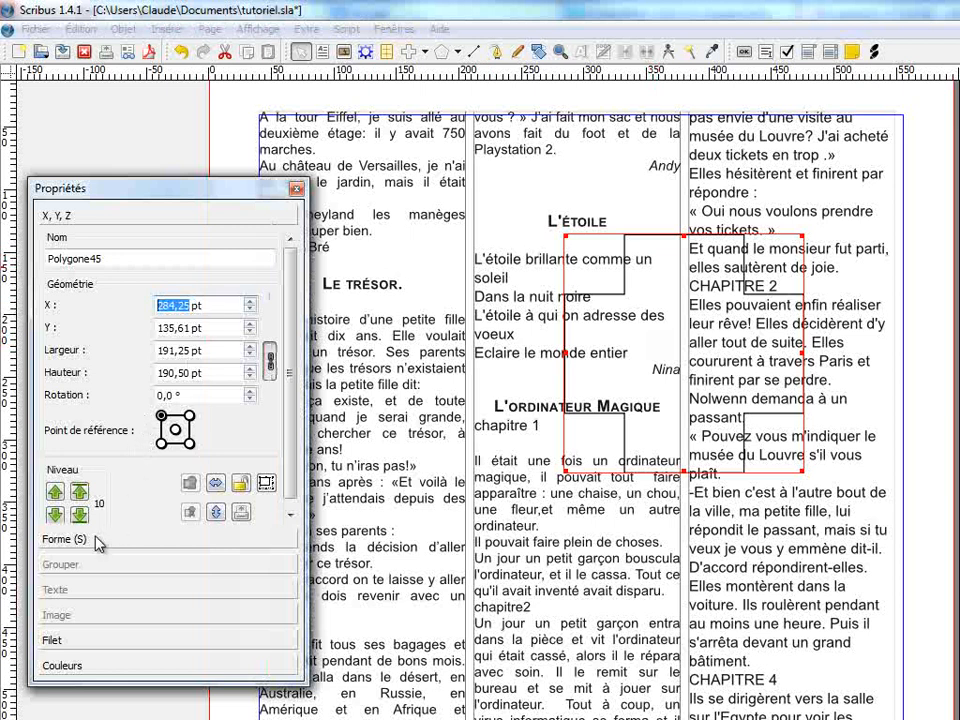
pyautogui.click(58, 541)
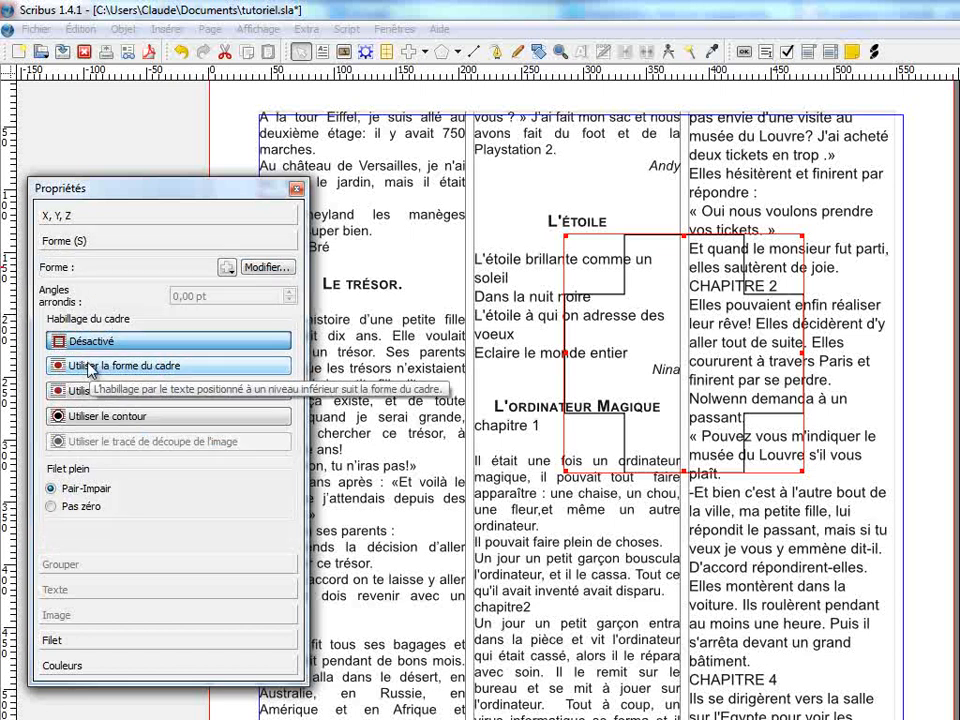
pyautogui.click(250, 366)
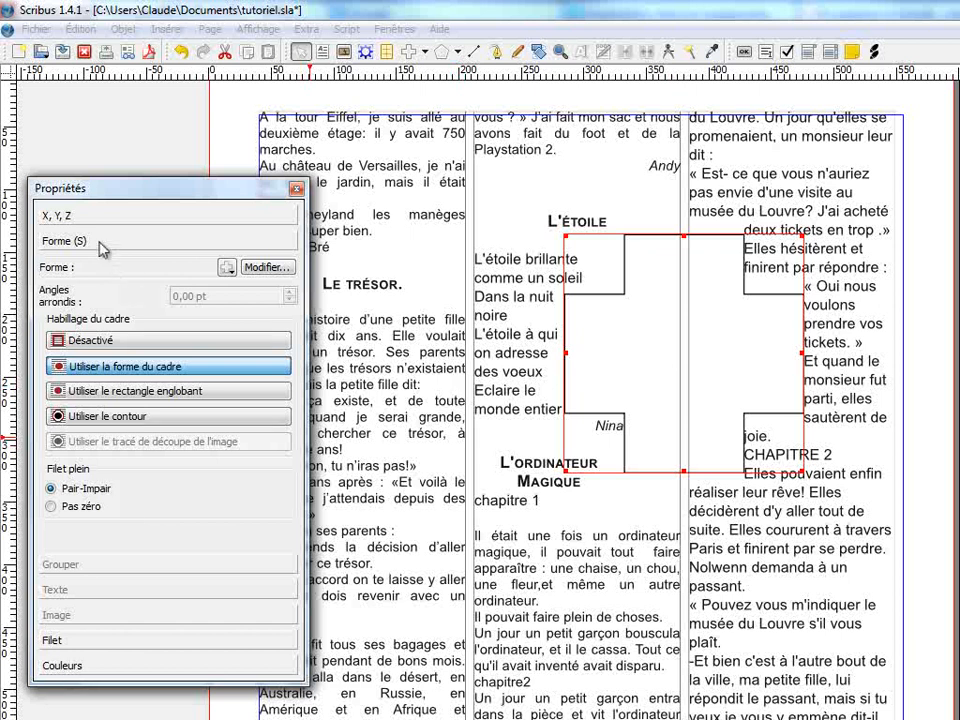
# Fill the cross with yellow and set the fill's opacity to 60 %
pyautogui.click(66, 665)
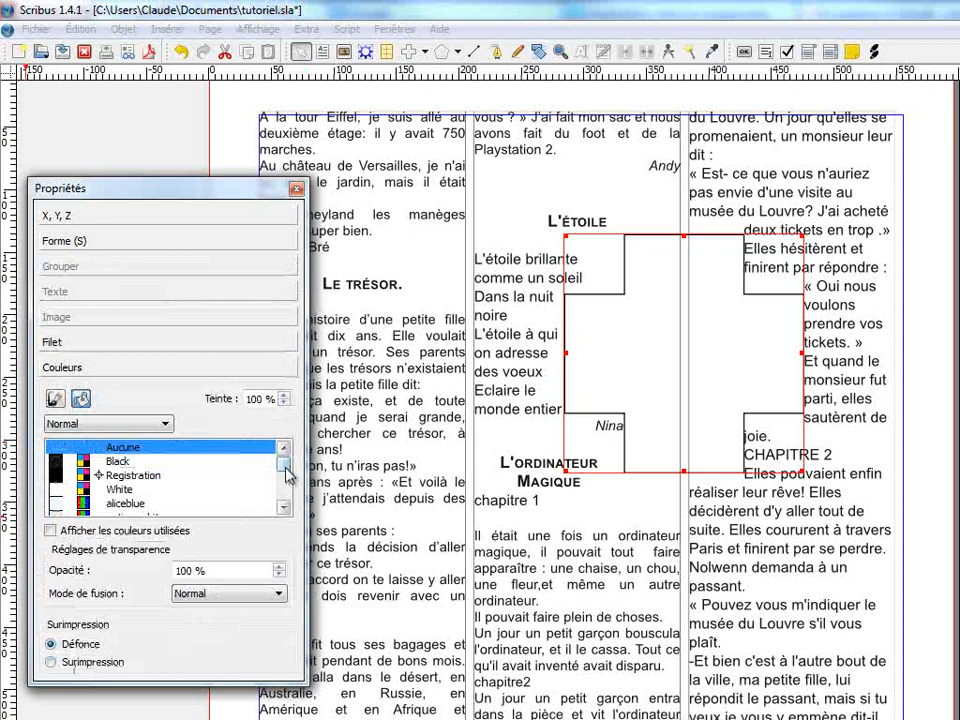
pyautogui.moveTo(287, 476); pyautogui.dragTo(287, 500)
pyautogui.click(120, 490)
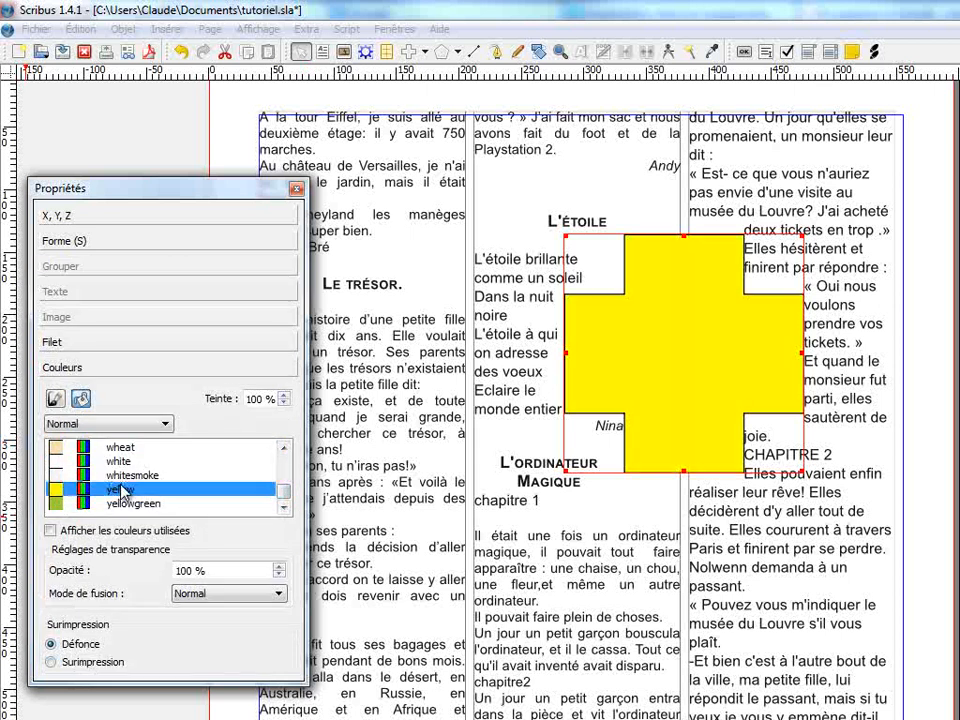
pyautogui.click(279, 576)
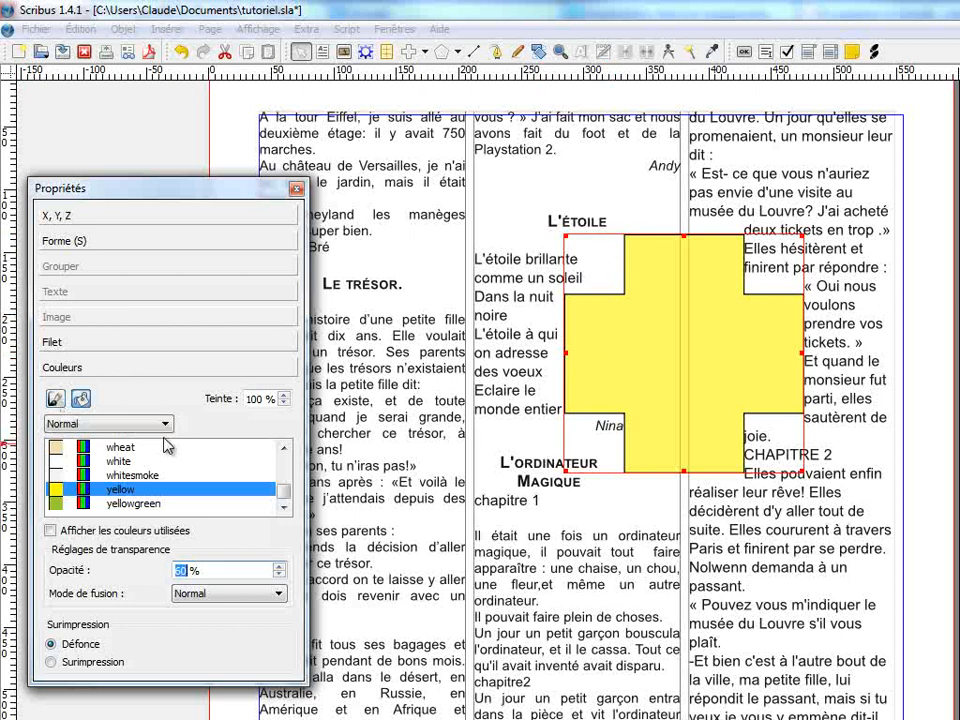
# Set the cross's outline colour to slateblue
pyautogui.click(58, 396)
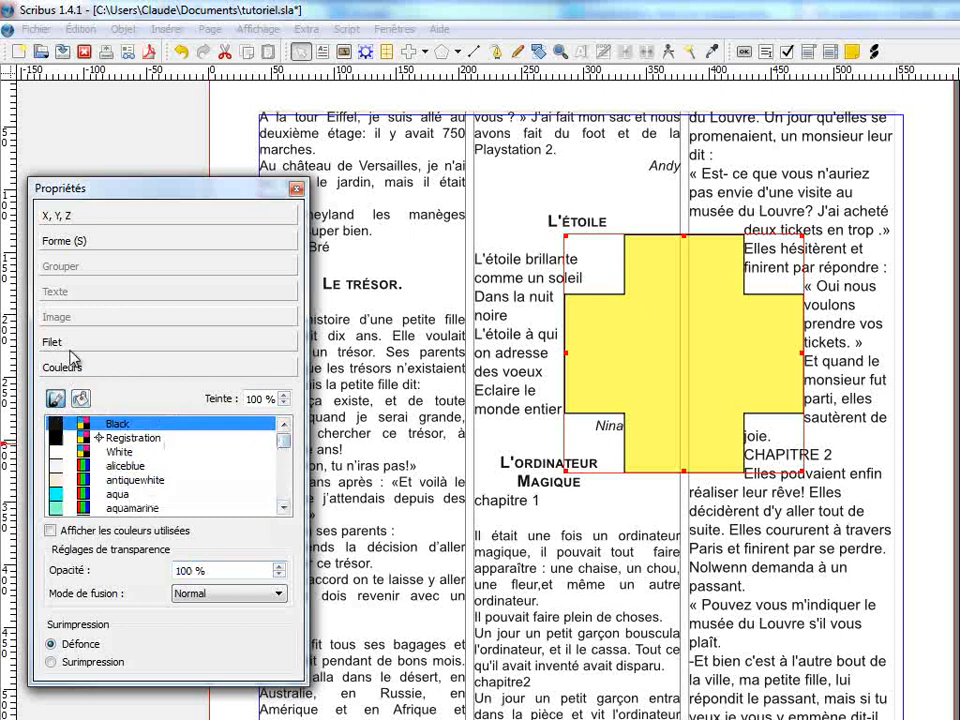
pyautogui.moveTo(285, 441); pyautogui.dragTo(288, 488)
pyautogui.click(114, 467)
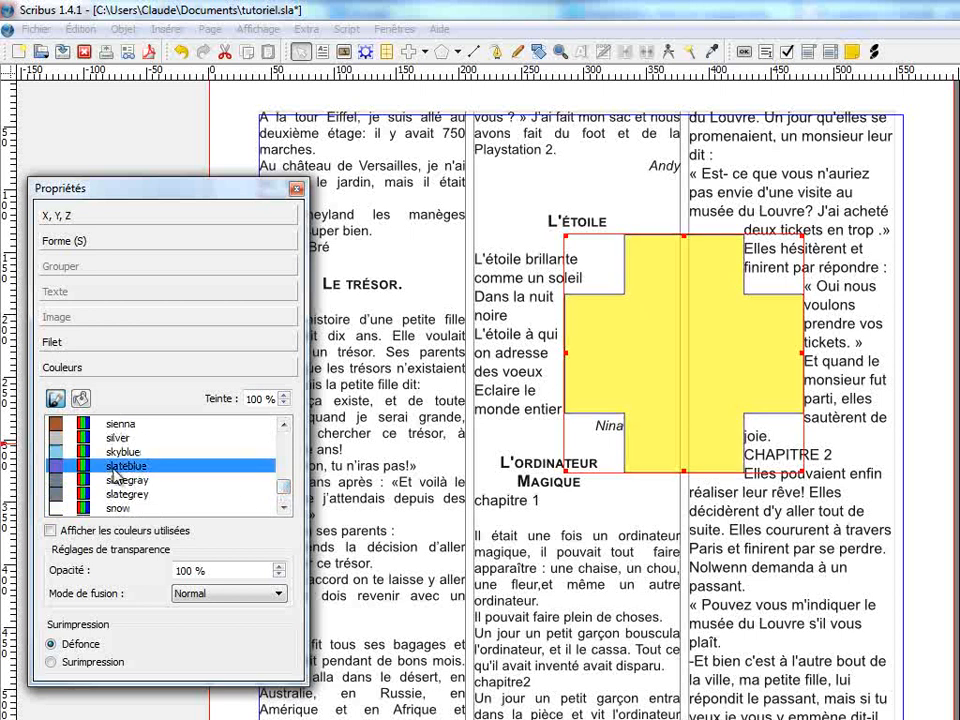
# Increase the thickness of the cross's outline to 6 pt
pyautogui.click(47, 345)
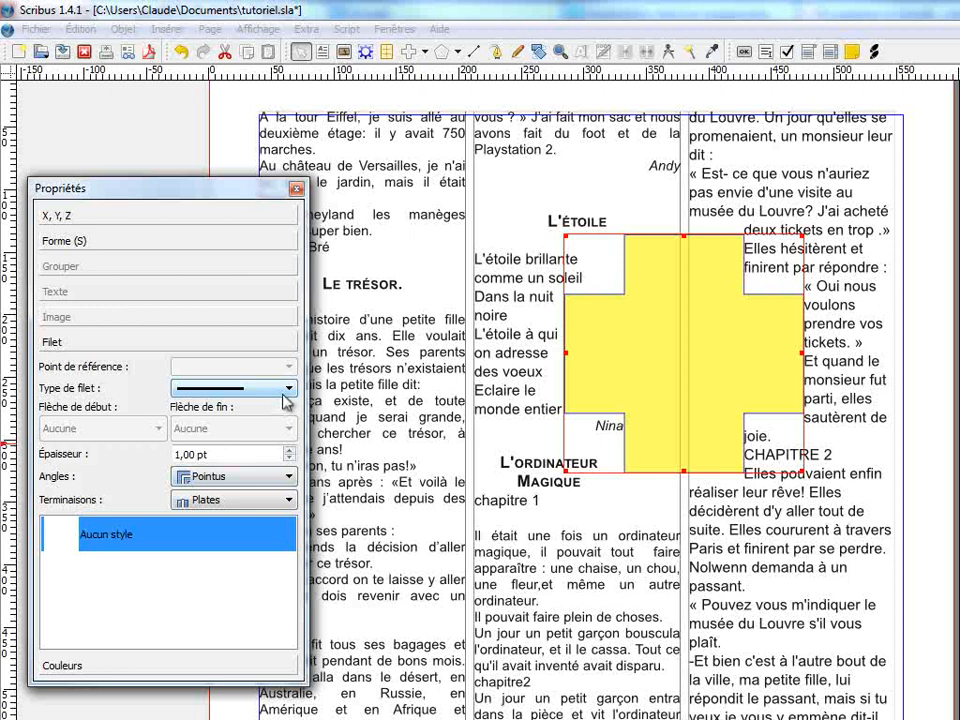
pyautogui.click(288, 452)
pyautogui.click(288, 452)
pyautogui.click(288, 452)
pyautogui.click(288, 452)
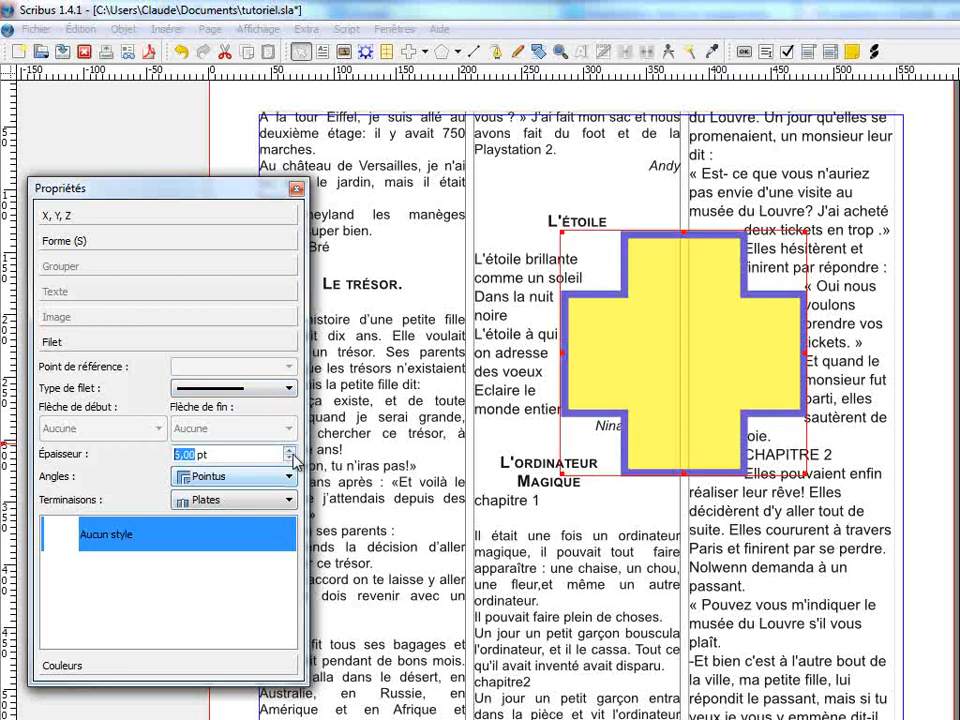
# Try the finely dotted line type near the end of the list on the cross's outline
pyautogui.click(285, 388)
pyautogui.moveTo(288, 424); pyautogui.dragTo(287, 505)
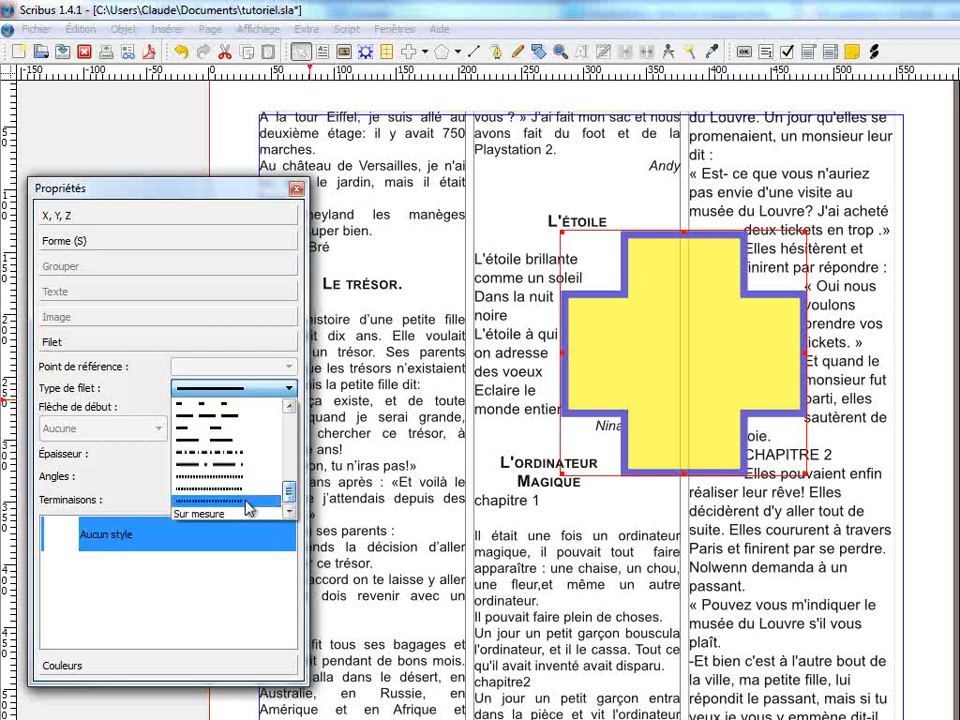
pyautogui.click(268, 500)
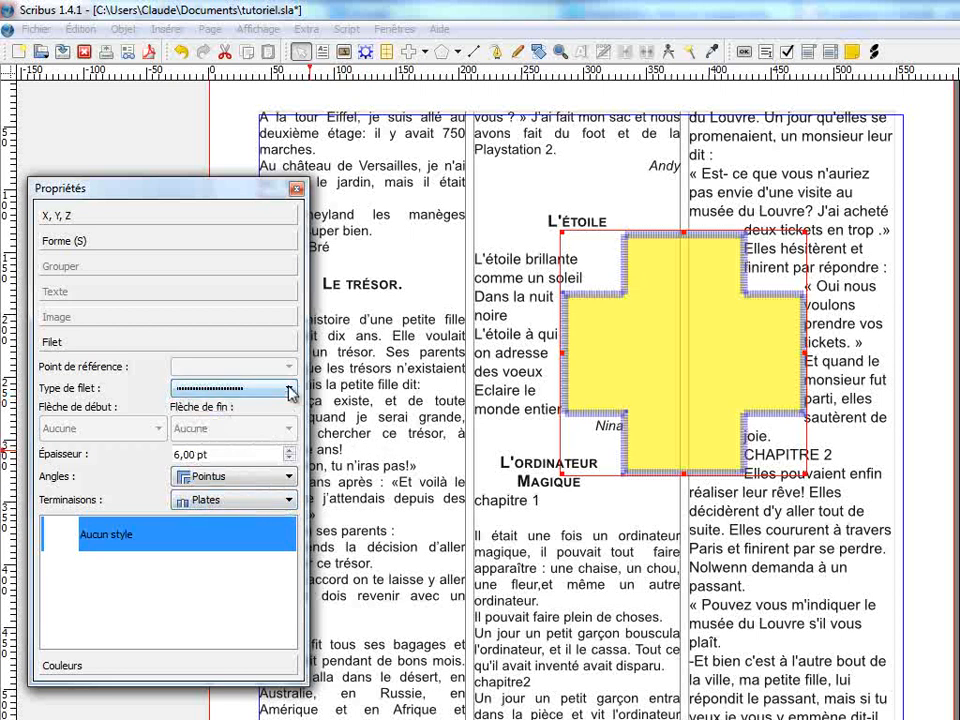
# Give the cross's outline a long-dashed line type and set its corners to Arrondis
pyautogui.click(250, 388)
pyautogui.click(317, 419)
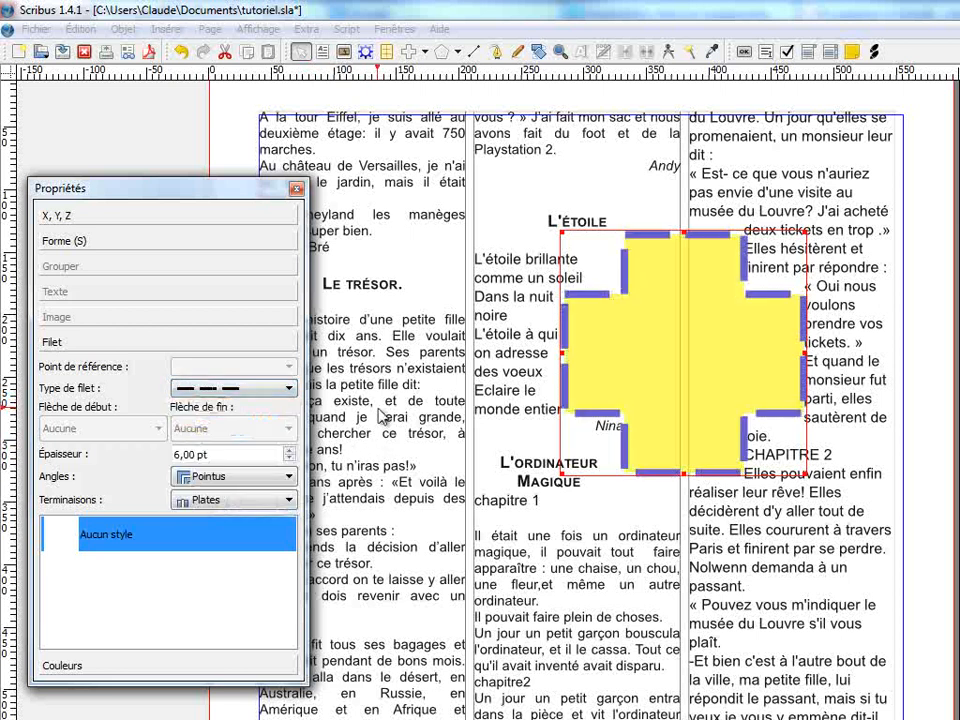
pyautogui.click(289, 478)
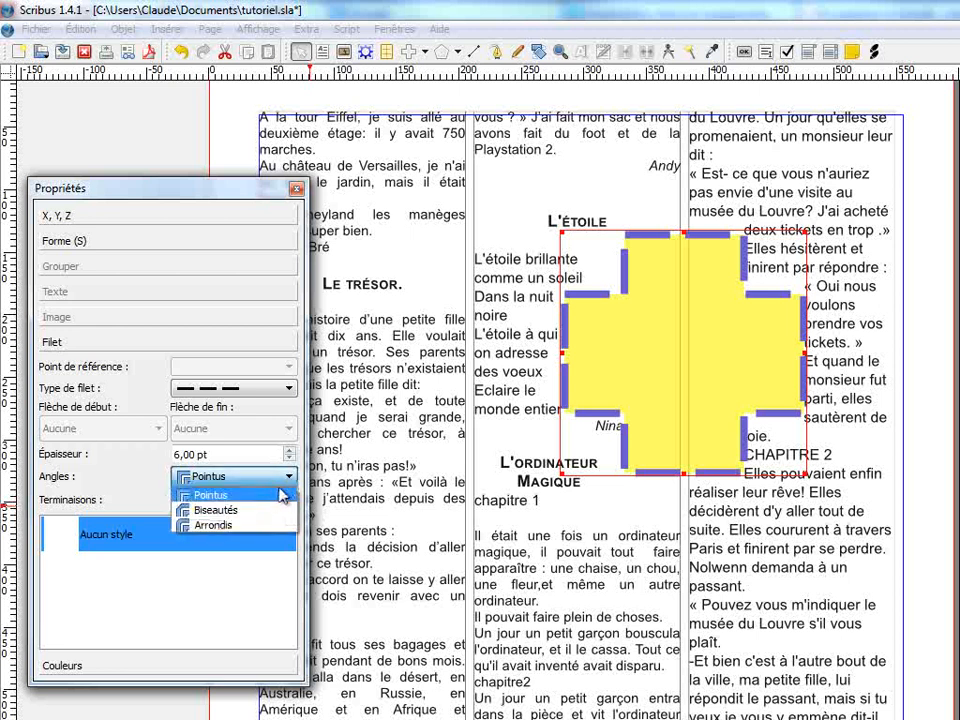
pyautogui.click(212, 524)
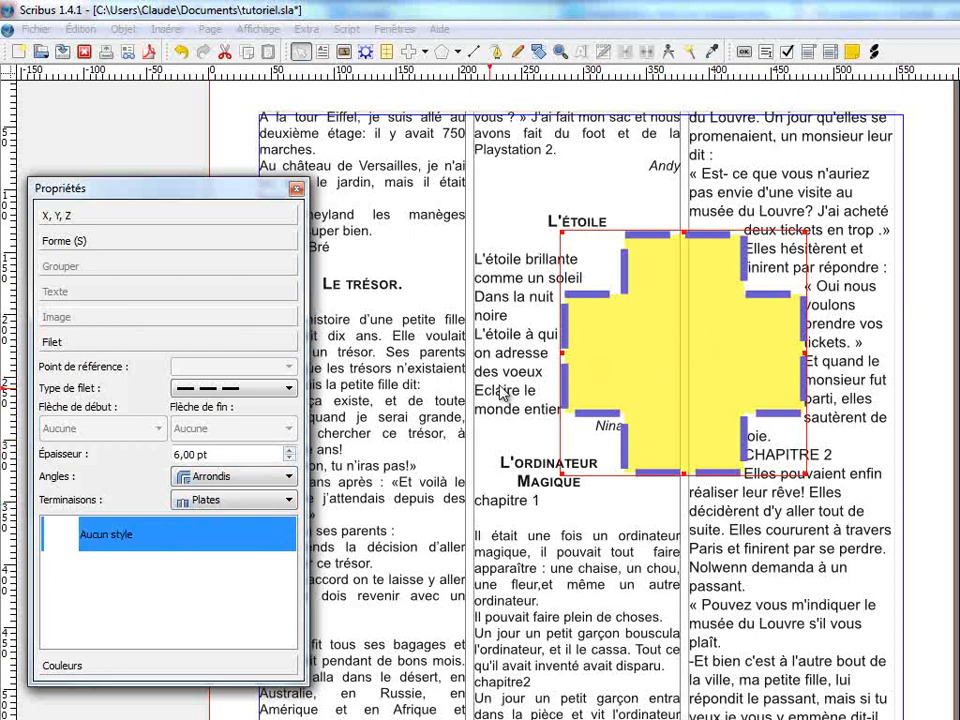
pyautogui.click(69, 246)
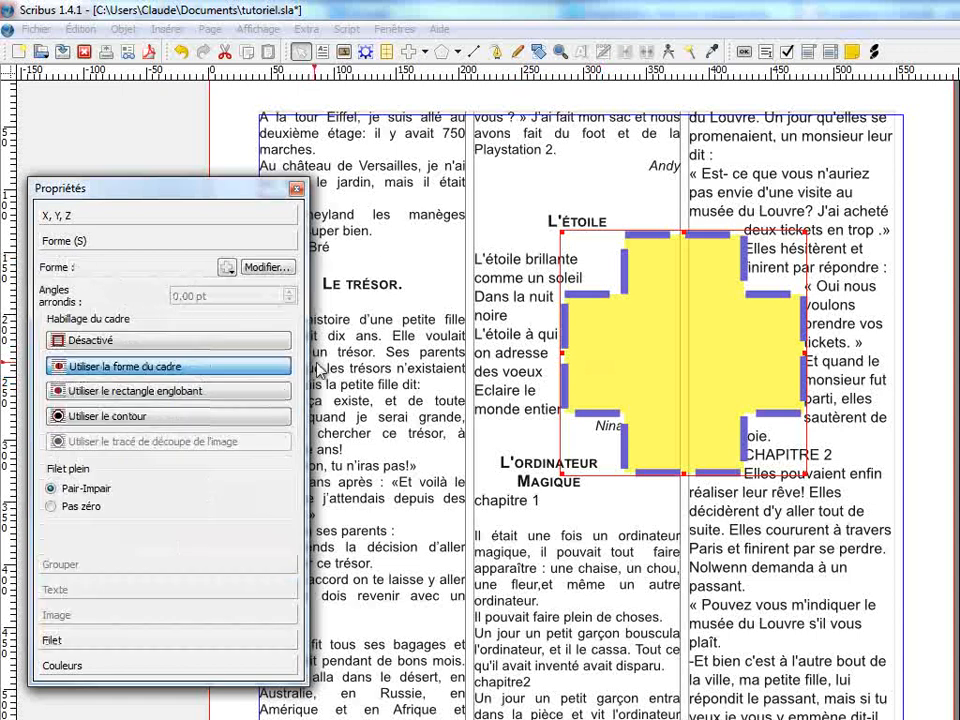
# Draw a wavy flowchart shape about 334 by 223 pt across the second and third columns of the next page
pyautogui.click(531, 172)
pyautogui.scroll(-10, 493, 210)
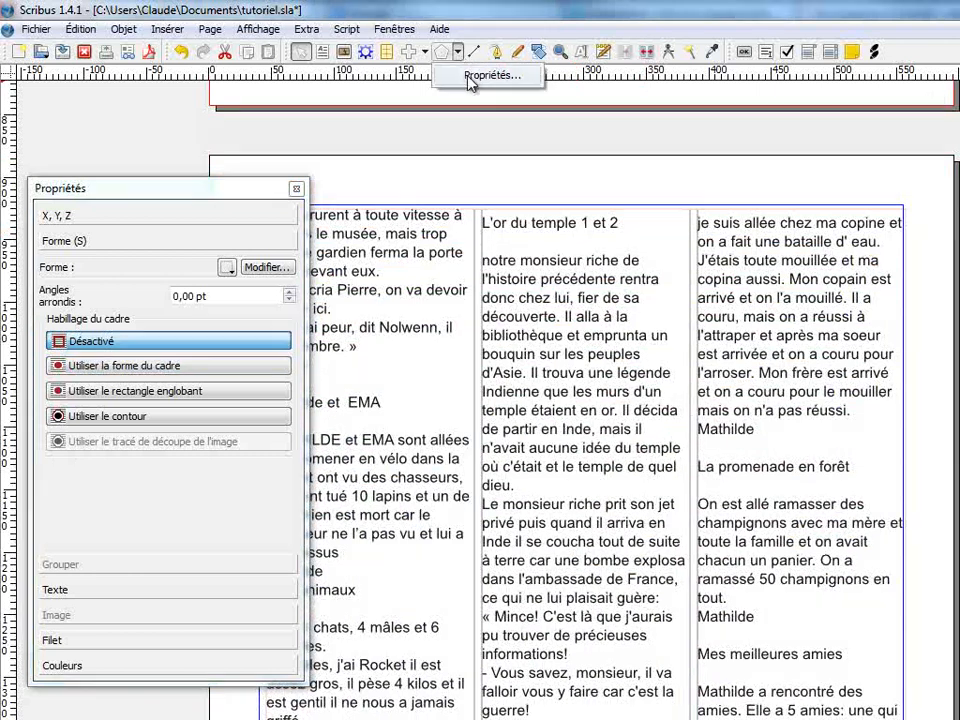
pyautogui.click(425, 51)
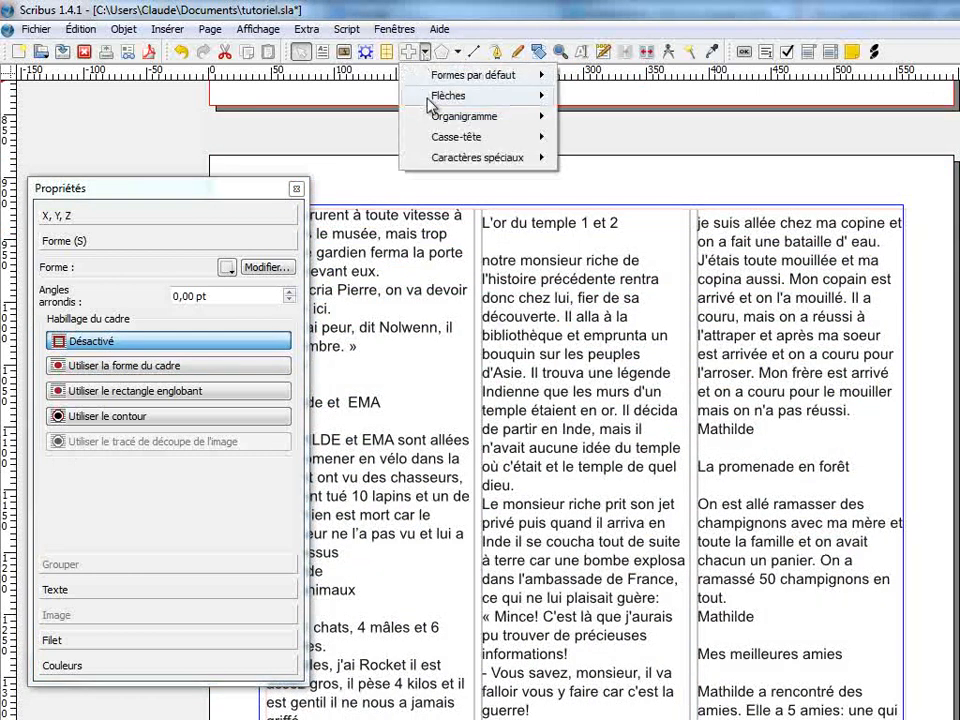
pyautogui.moveTo(463, 97)
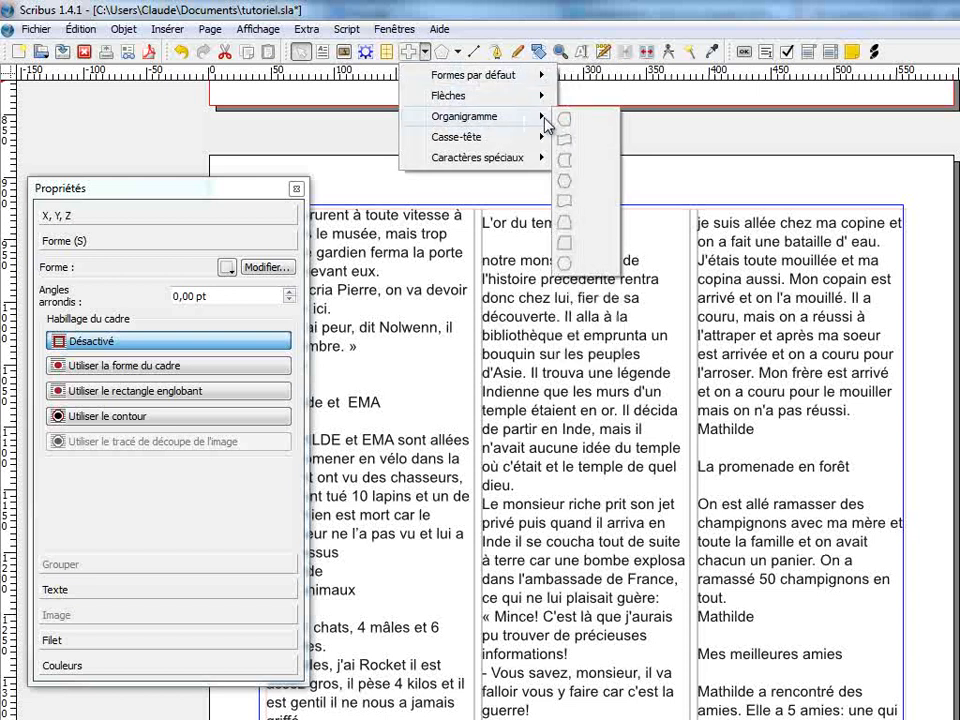
pyautogui.click(568, 159)
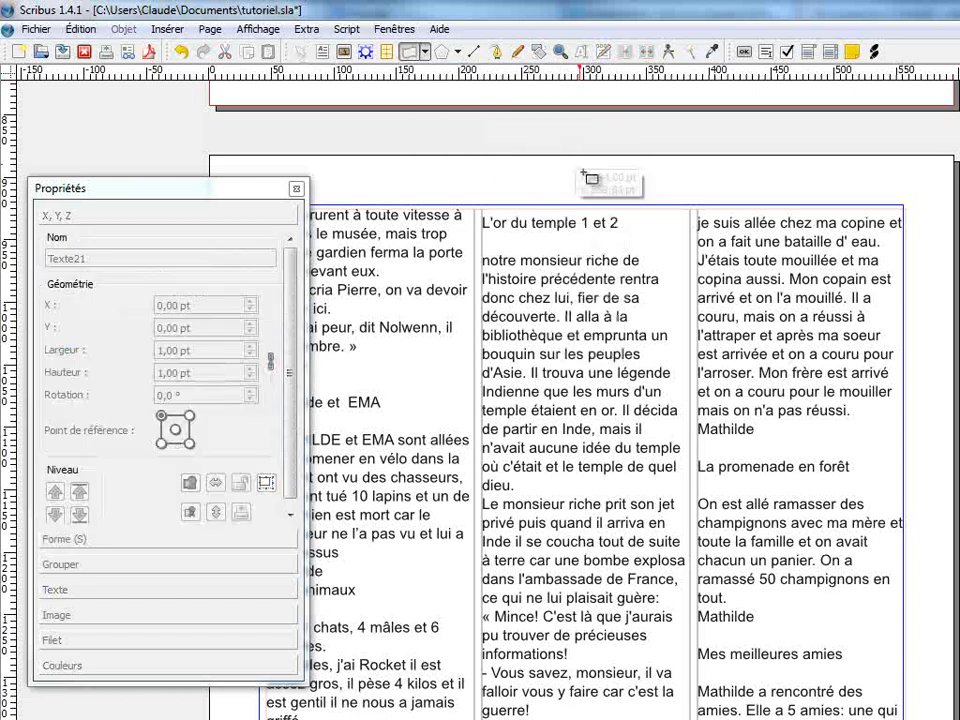
pyautogui.moveTo(481, 302)
pyautogui.mouseDown()
pyautogui.moveTo(696, 574)
pyautogui.moveTo(903, 580)
pyautogui.mouseUp()
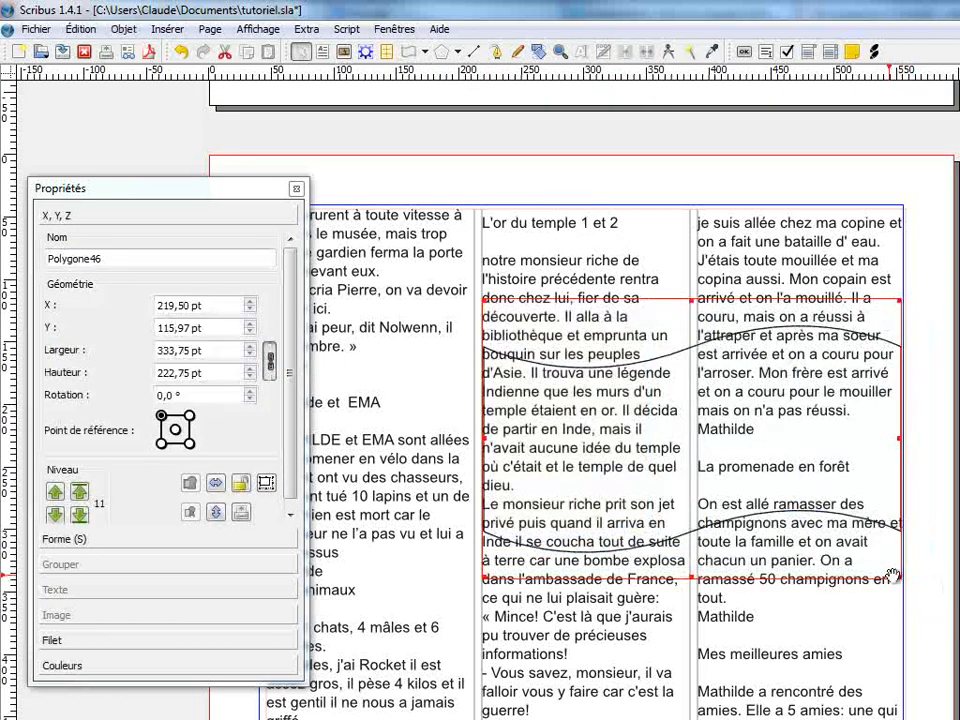
# Convert the wavy shape into an image frame
pyautogui.rightClick(658, 431)
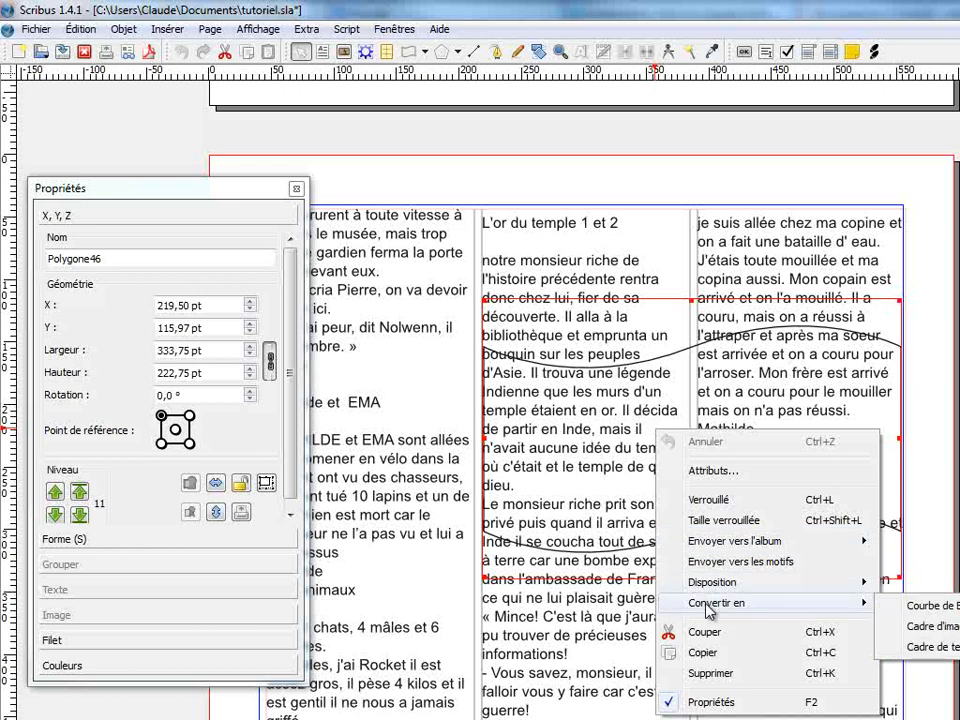
pyautogui.click(588, 441)
pyautogui.rightClick(633, 430)
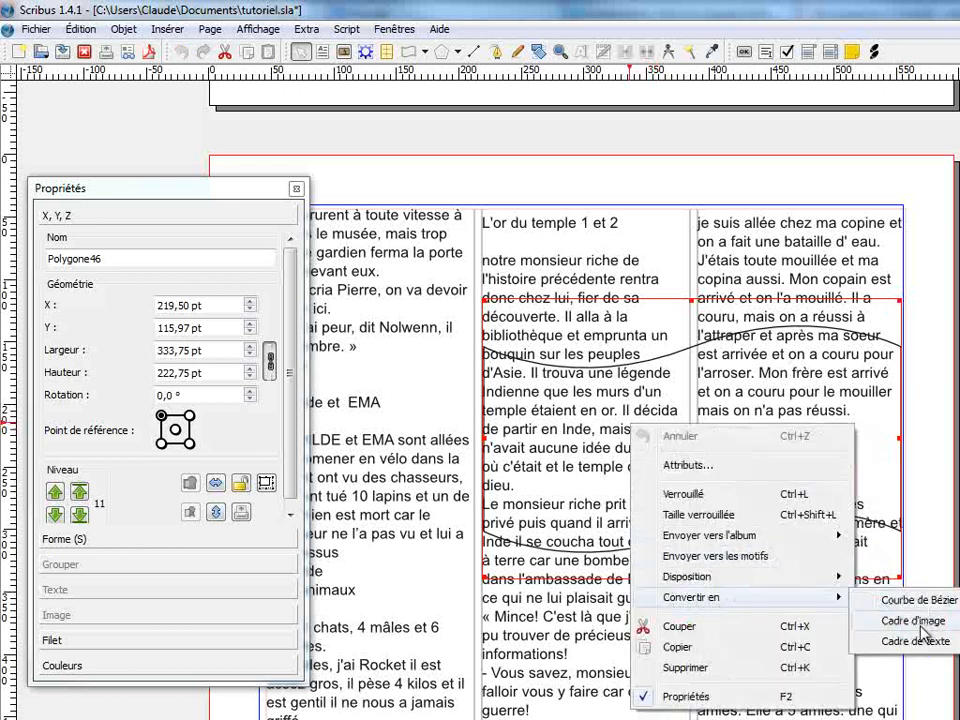
pyautogui.click(885, 620)
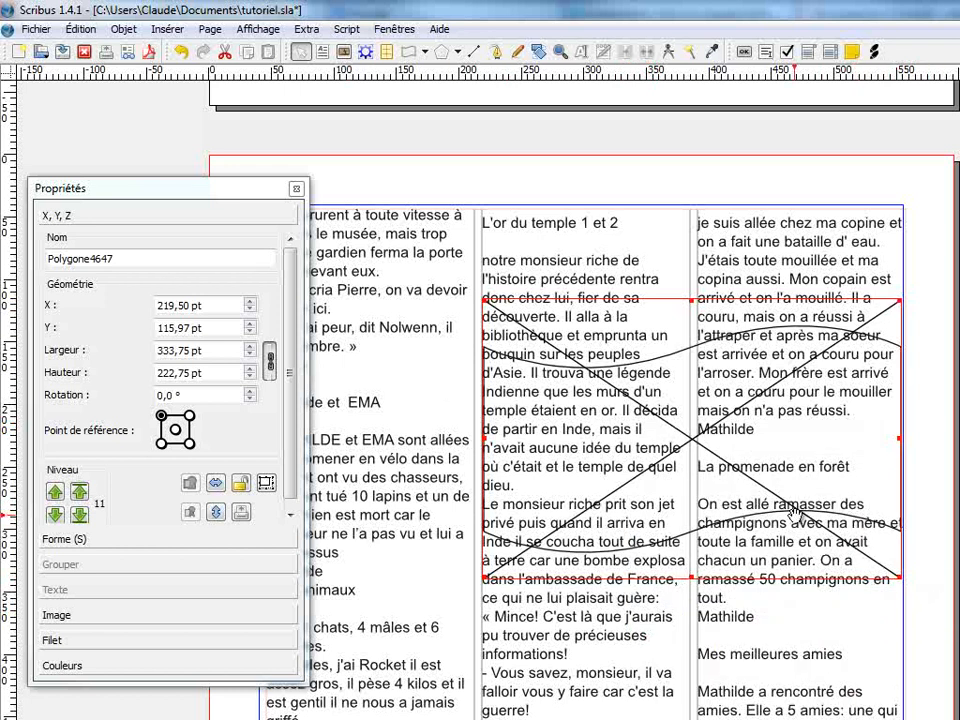
# Load bonhneige.jpg into the wavy frame and set its text wrapping to Utiliser la forme du cadre
pyautogui.rightClick(636, 428)
pyautogui.click(689, 489)
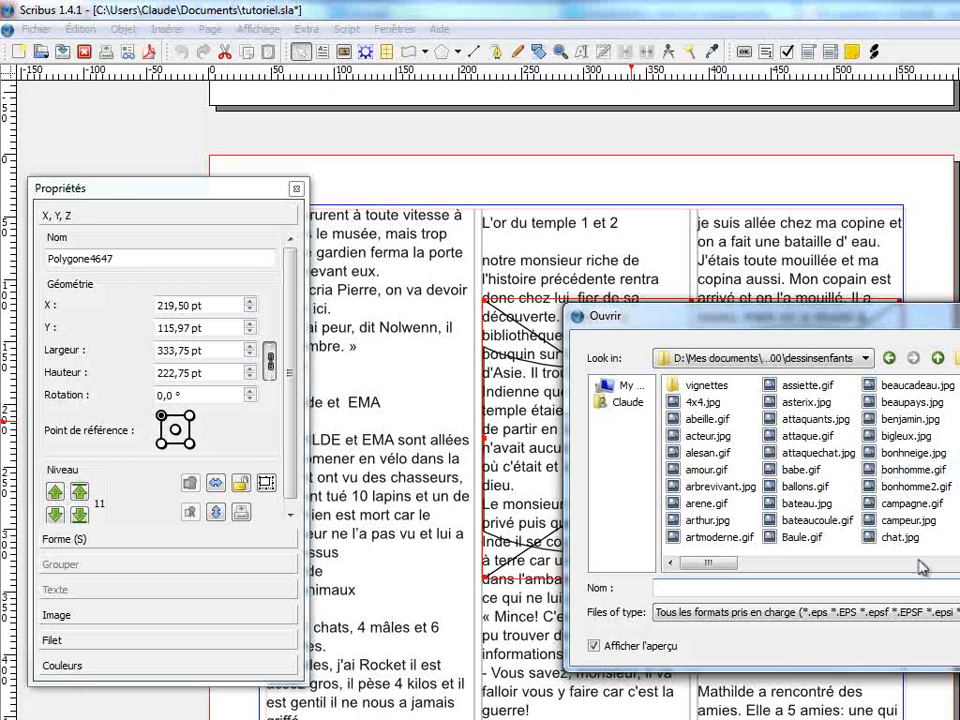
pyautogui.click(900, 456)
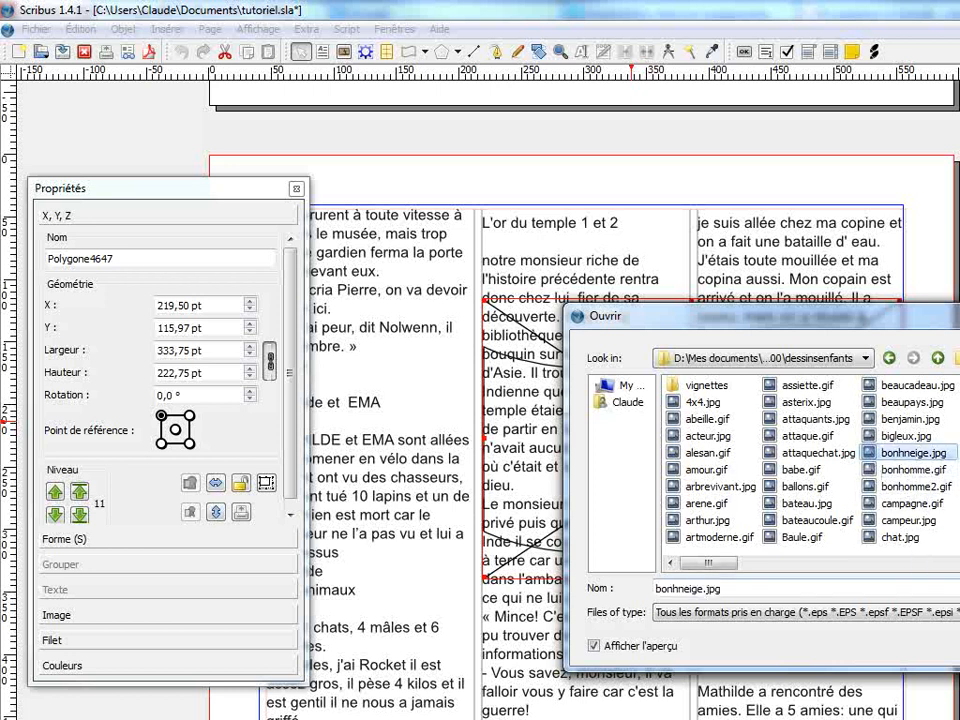
pyautogui.press('Return')
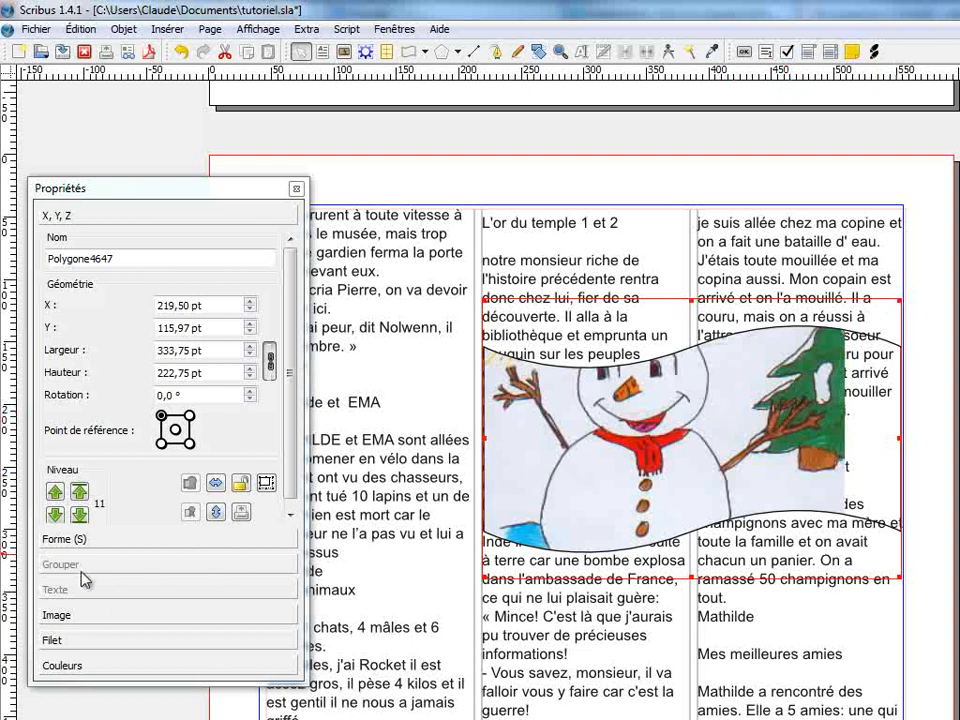
pyautogui.click(80, 540)
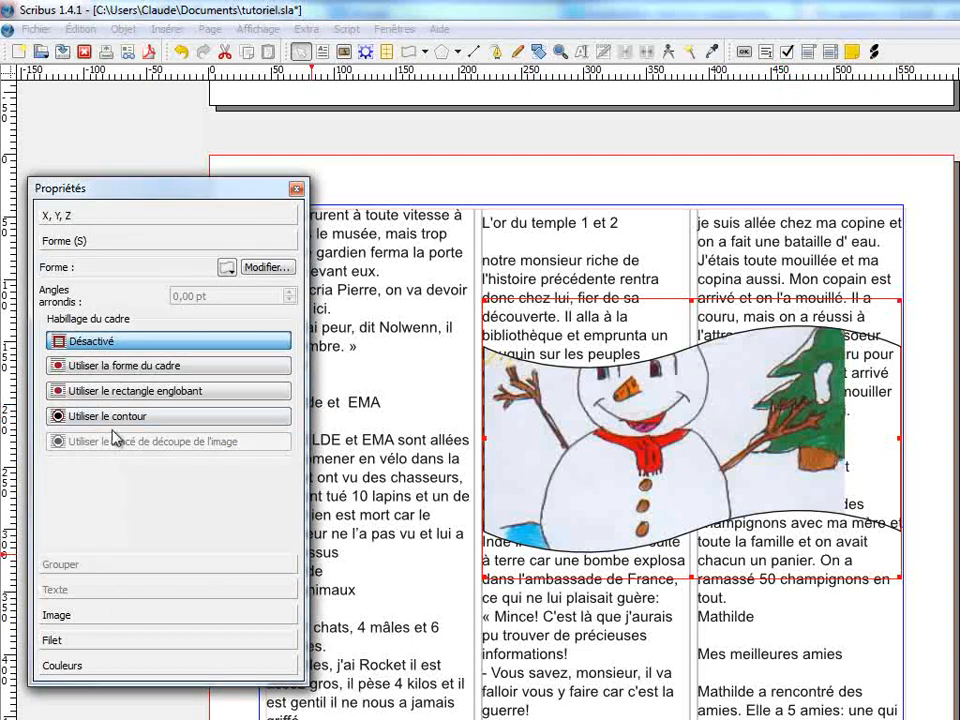
pyautogui.click(105, 371)
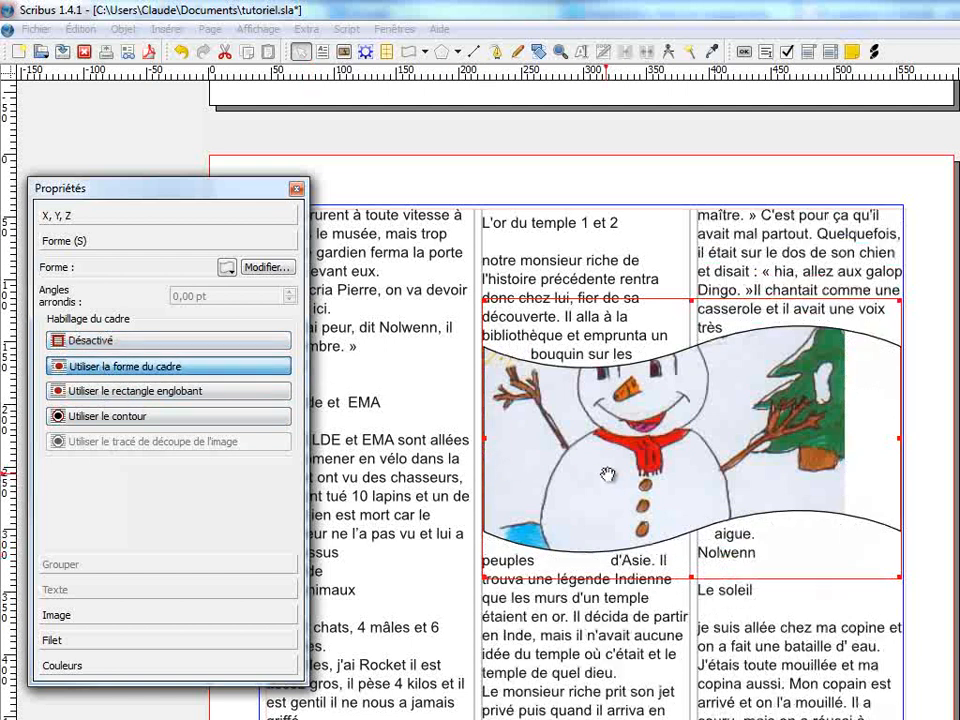
# Move the wavy image frame slightly higher and fit its picture proportionally to the frame dimensions
pyautogui.moveTo(623, 467); pyautogui.dragTo(625, 440)
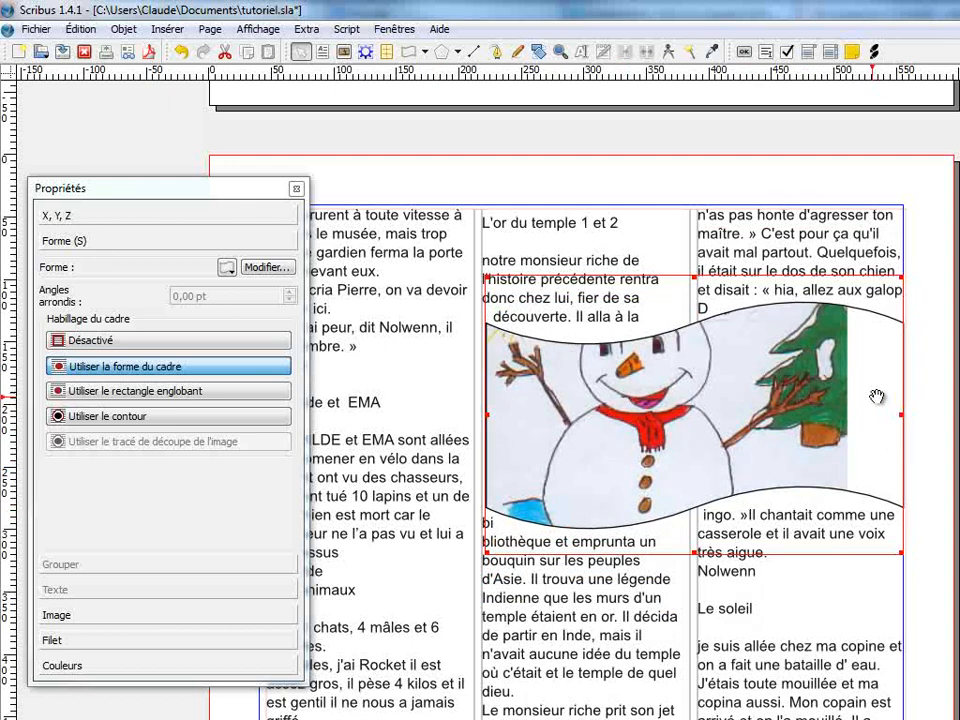
pyautogui.click(80, 617)
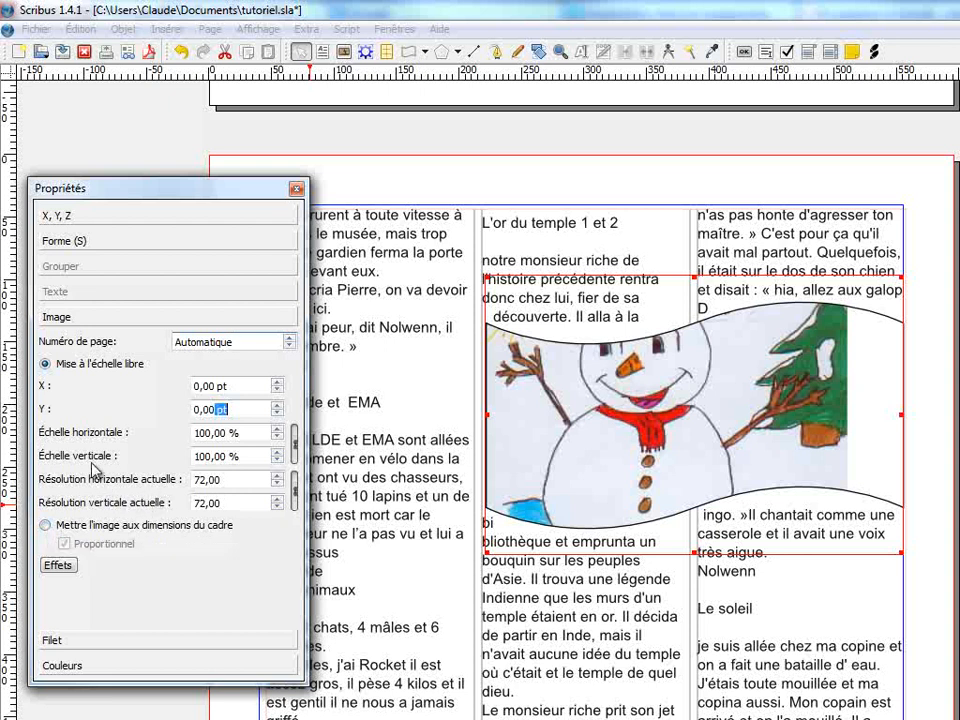
pyautogui.click(46, 526)
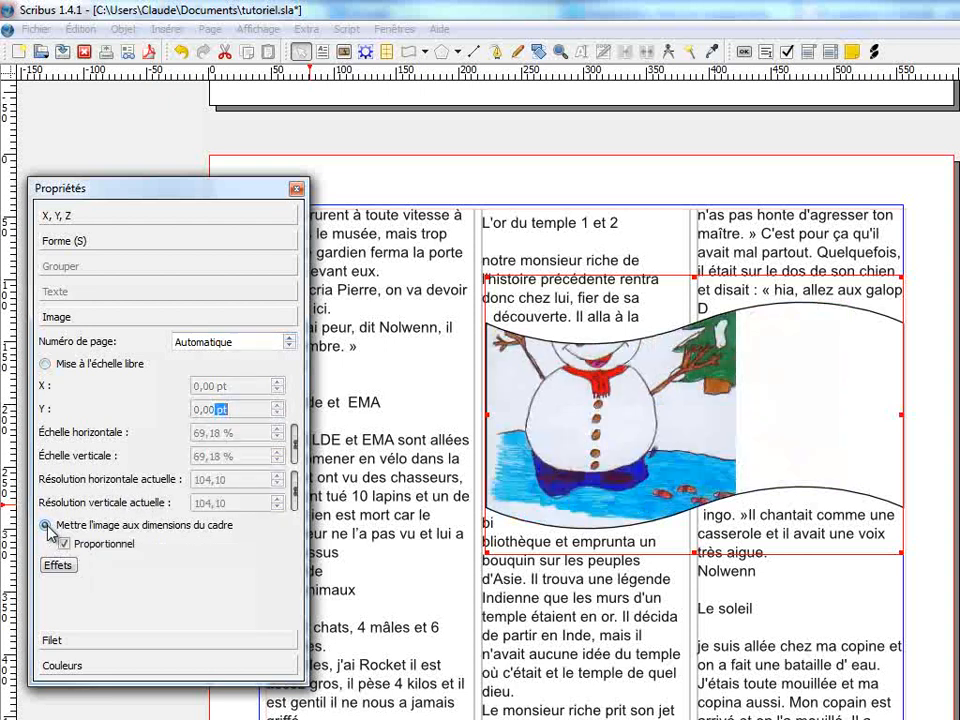
# Switch the snowman picture to free scaling and enlarge it to 116,18 % horizontally and vertically, keeping both scales equal
pyautogui.click(45, 366)
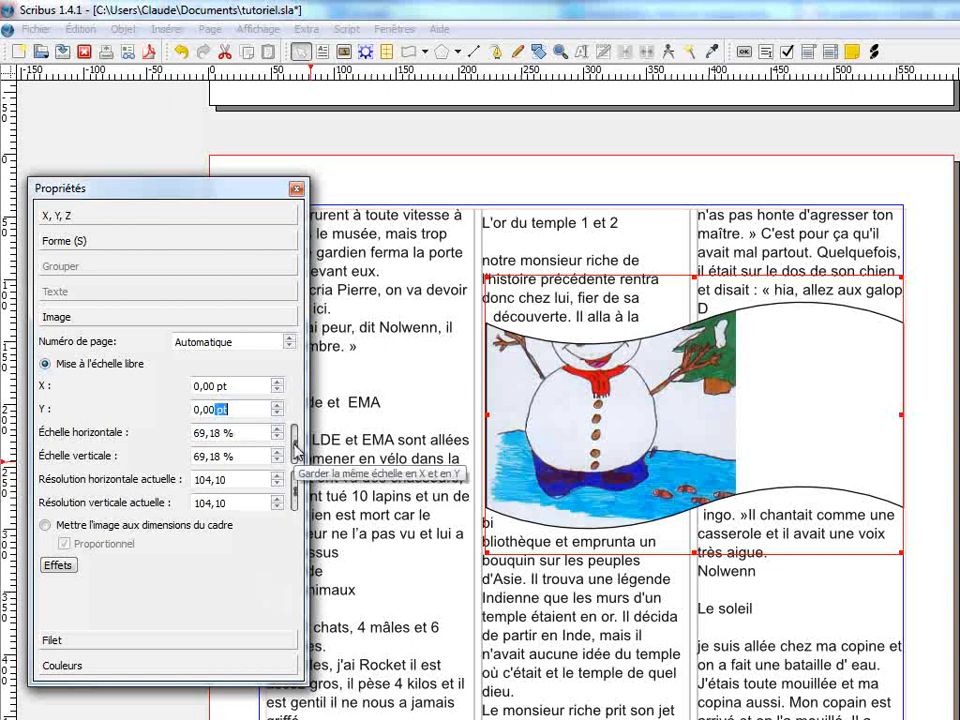
pyautogui.click(296, 455)
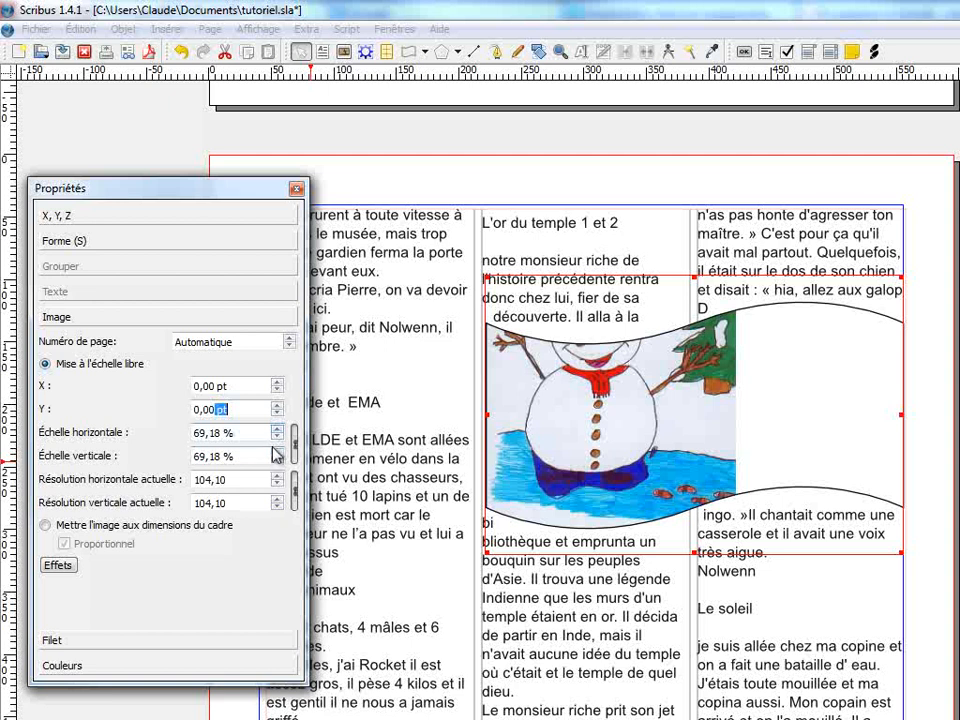
pyautogui.scroll(9, 279, 455)
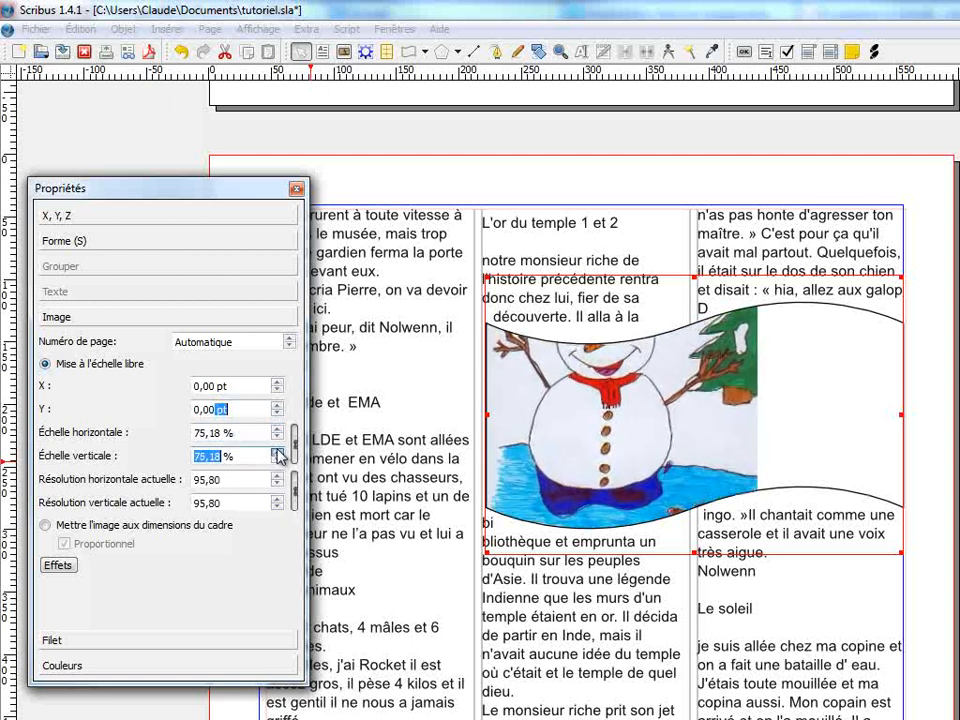
pyautogui.scroll(13, 279, 455)
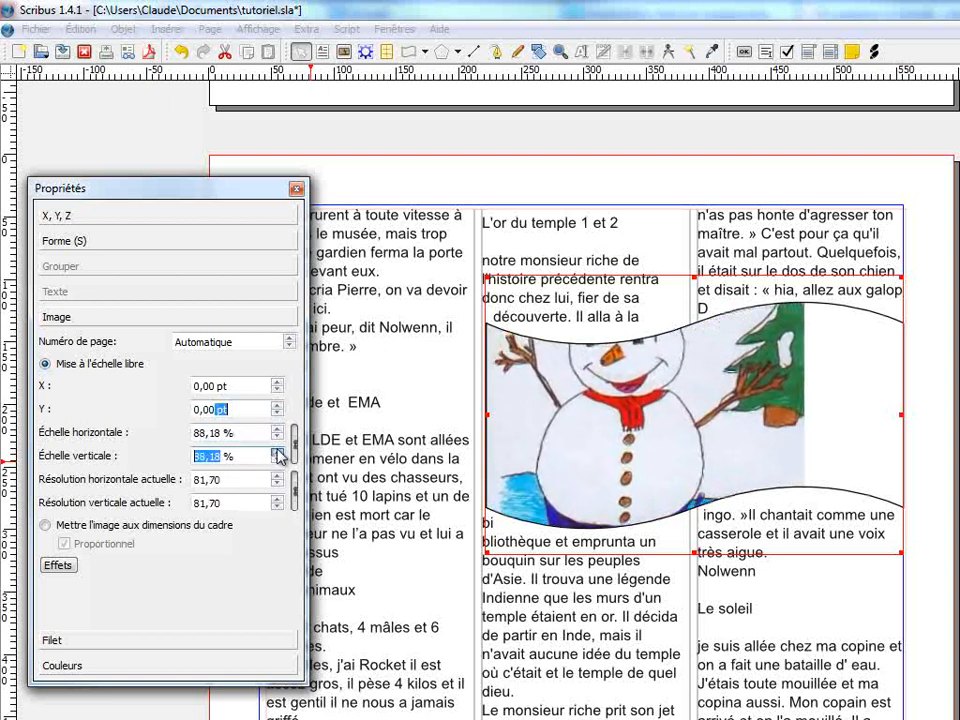
pyautogui.scroll(13, 279, 455)
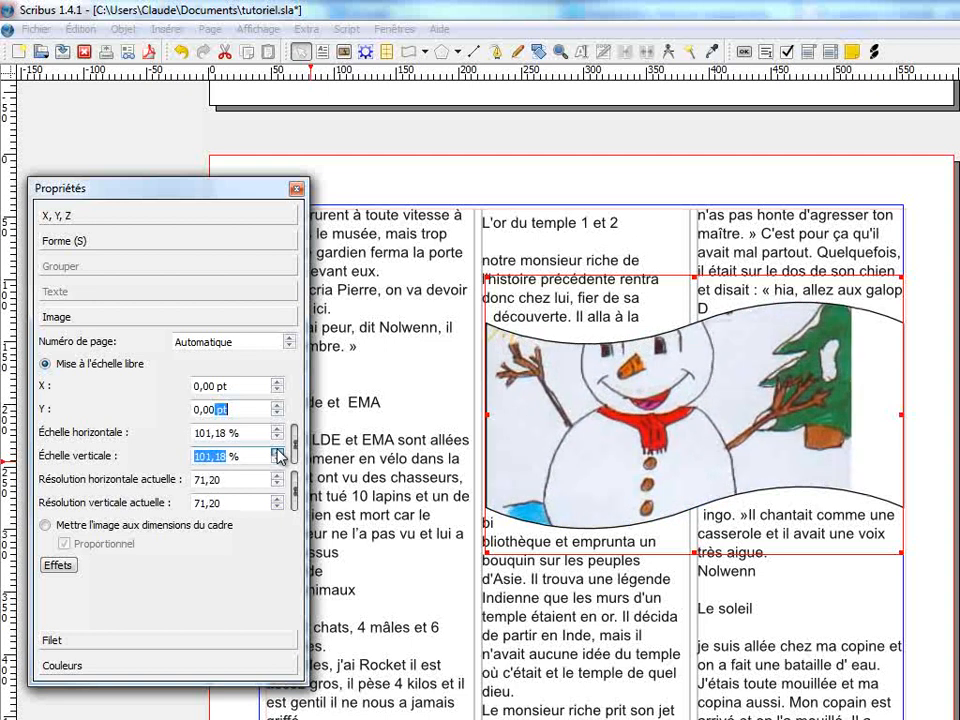
pyautogui.scroll(12, 279, 455)
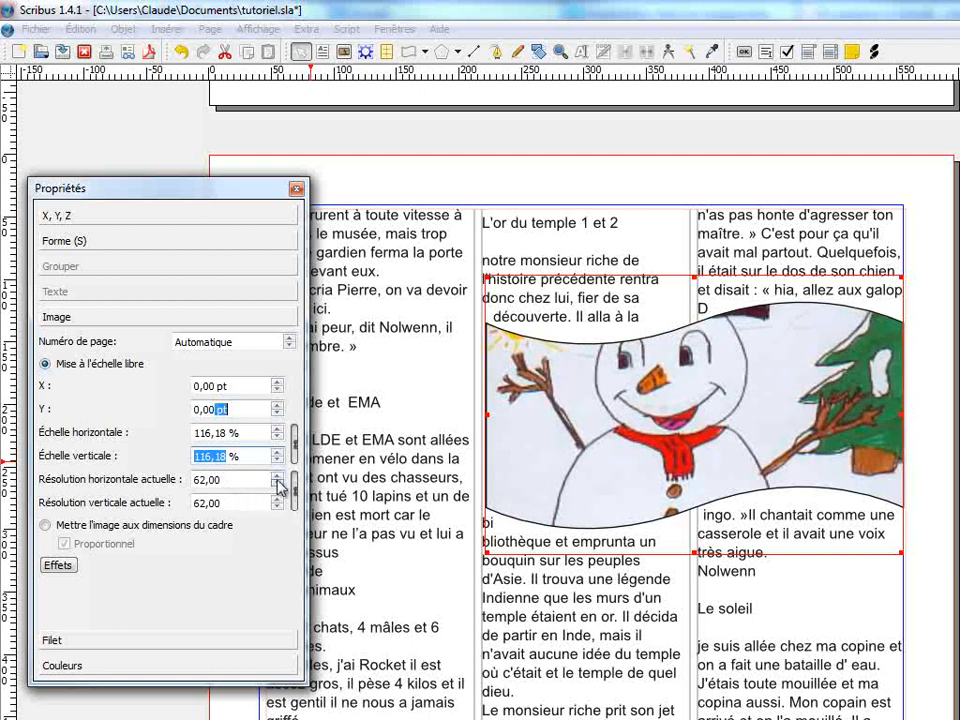
# Shift the snowman picture down inside its wavy frame by setting its Y offset to 19 pt
pyautogui.click(278, 406)
pyautogui.click(278, 406)
pyautogui.click(278, 406)
pyautogui.click(279, 406)
pyautogui.click(279, 406)
pyautogui.click(279, 406)
pyautogui.click(279, 406)
pyautogui.click(279, 406)
pyautogui.click(279, 406)
pyautogui.click(279, 406)
pyautogui.click(279, 406)
pyautogui.click(279, 406)
pyautogui.click(279, 406)
pyautogui.click(279, 406)
pyautogui.click(279, 406)
pyautogui.click(279, 406)
pyautogui.click(279, 406)
pyautogui.click(279, 406)
pyautogui.click(279, 406)
pyautogui.click(279, 406)
pyautogui.click(279, 406)
pyautogui.click(279, 406)
pyautogui.click(279, 406)
pyautogui.click(279, 406)
pyautogui.click(279, 406)
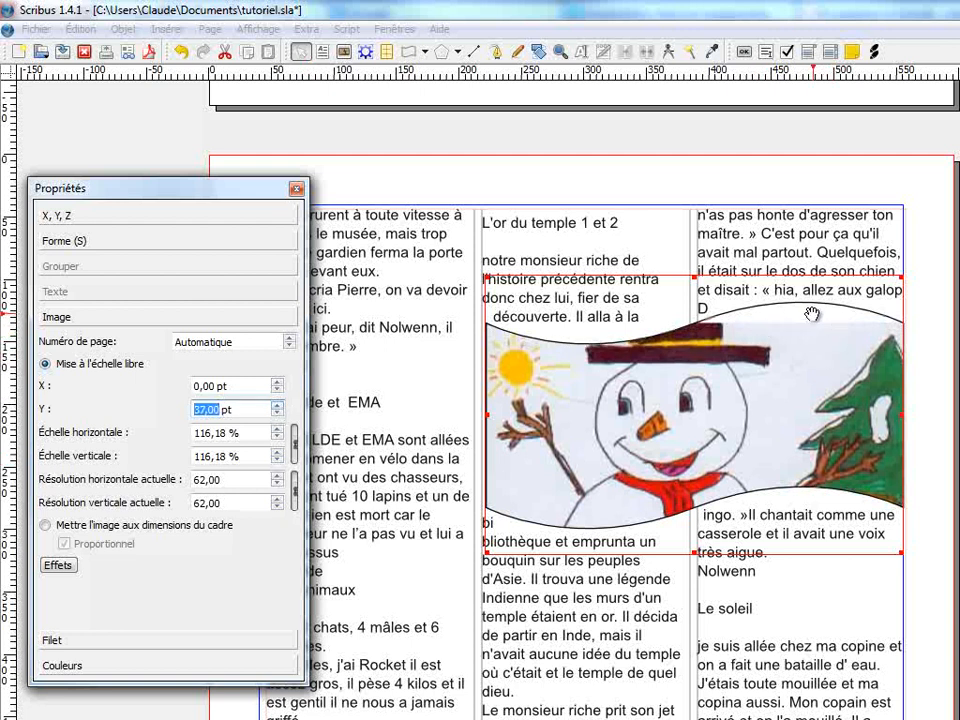
pyautogui.click(277, 416)
pyautogui.moveTo(278, 418); pyautogui.dragTo(278, 420)
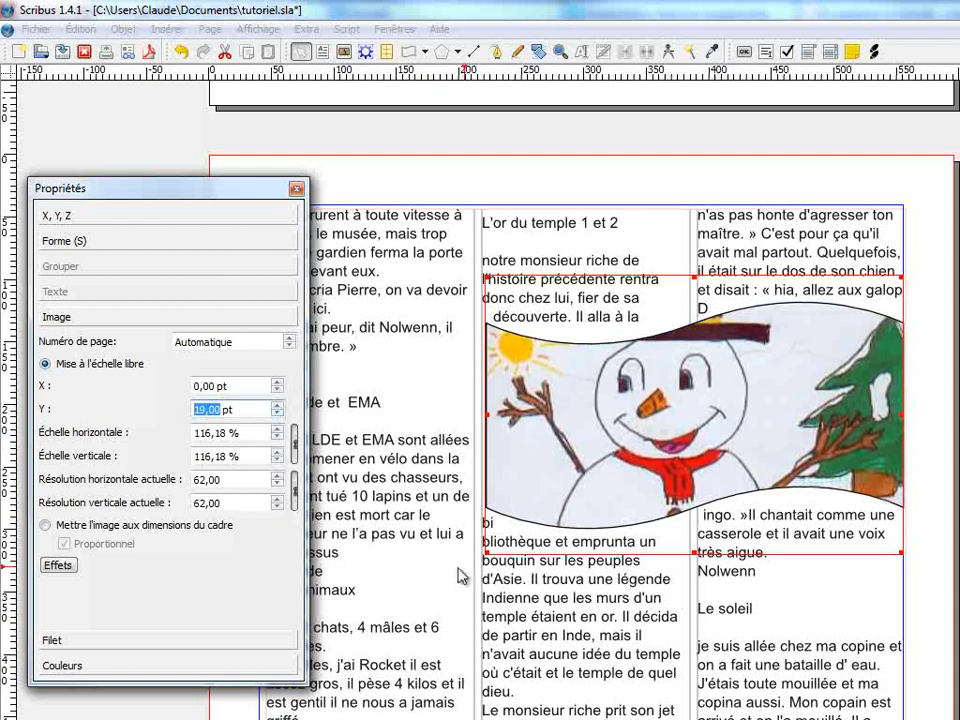
pyautogui.click(527, 543)
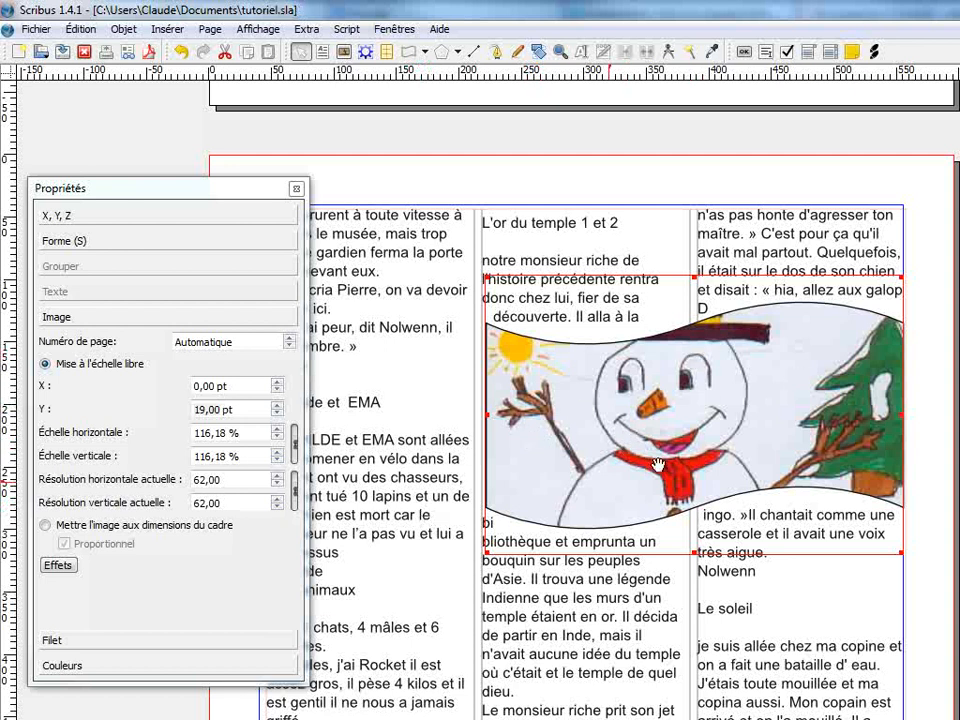
# Reduce the wavy frame's outline thickness to Filet ultra-fin and set its line colour to Aucune
pyautogui.click(111, 645)
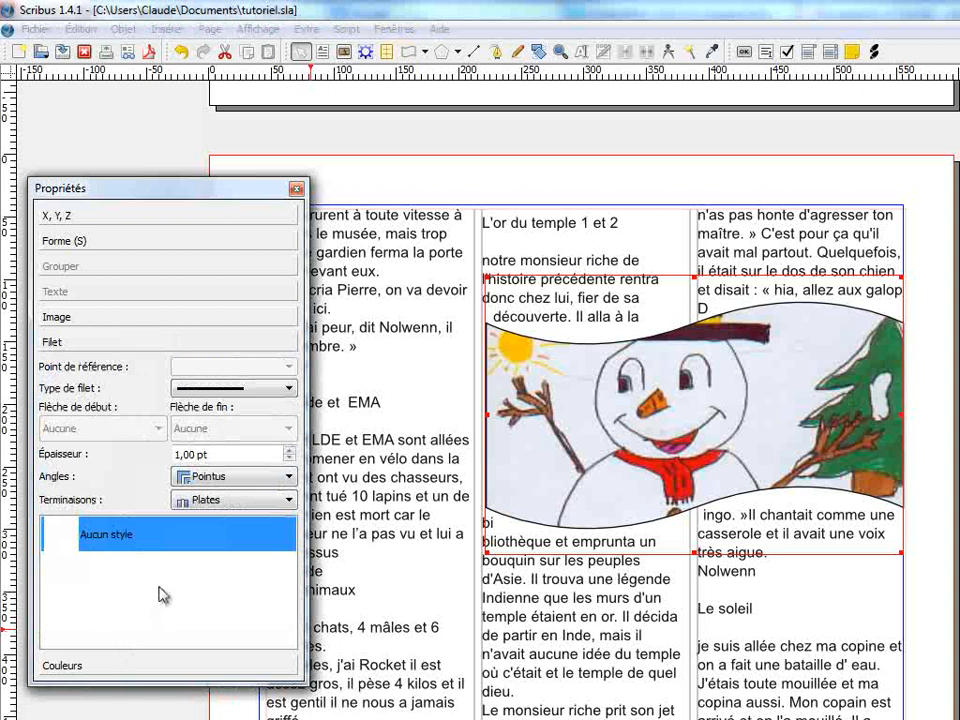
pyautogui.click(288, 461)
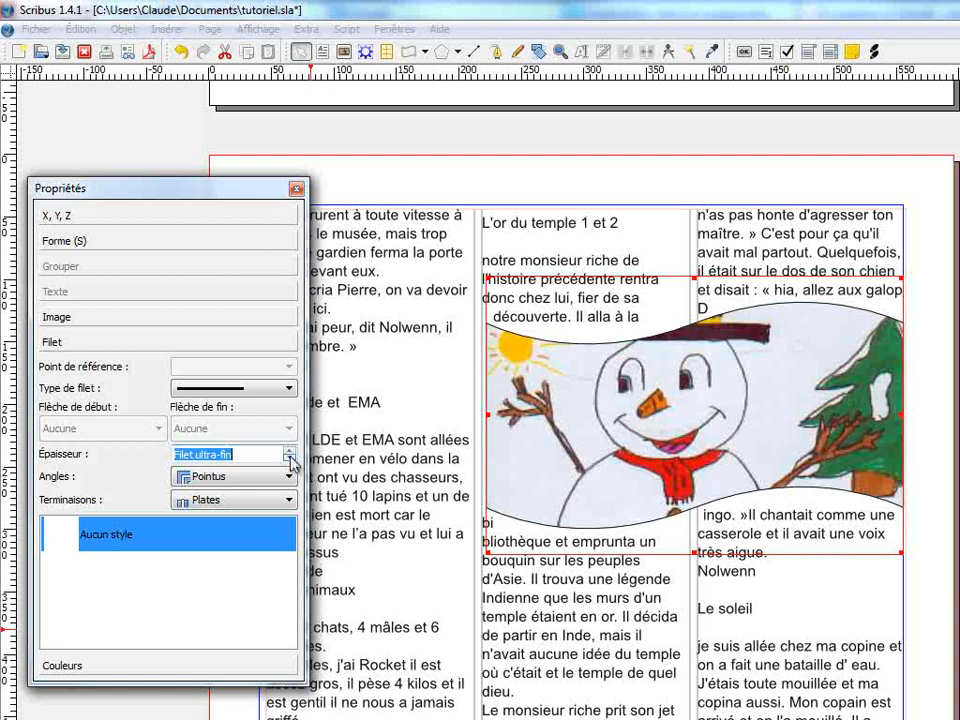
pyautogui.click(64, 667)
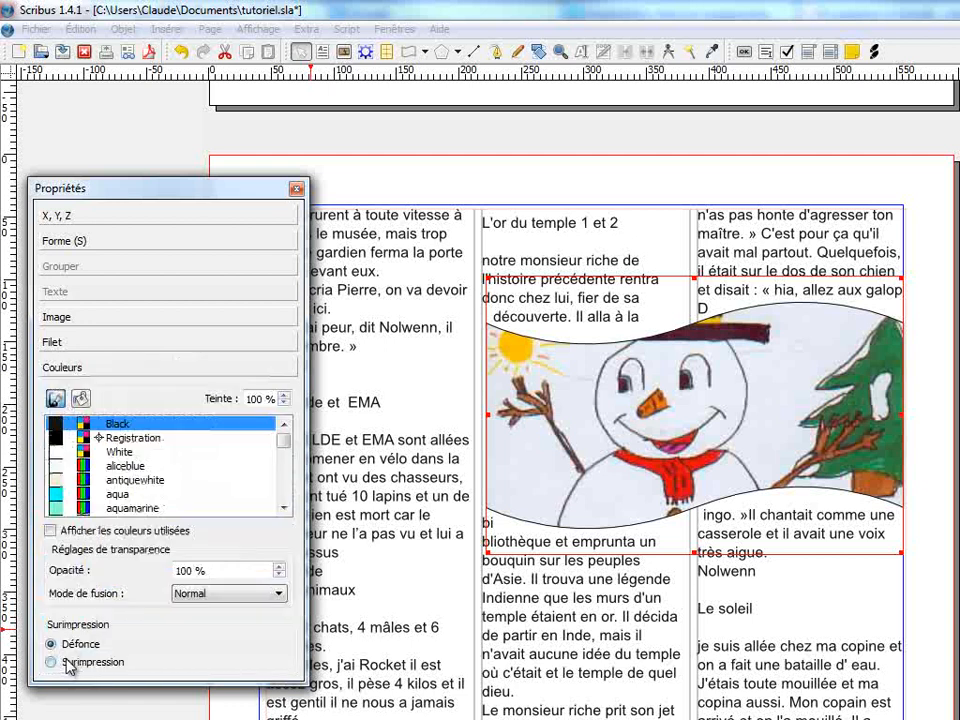
pyautogui.click(284, 424)
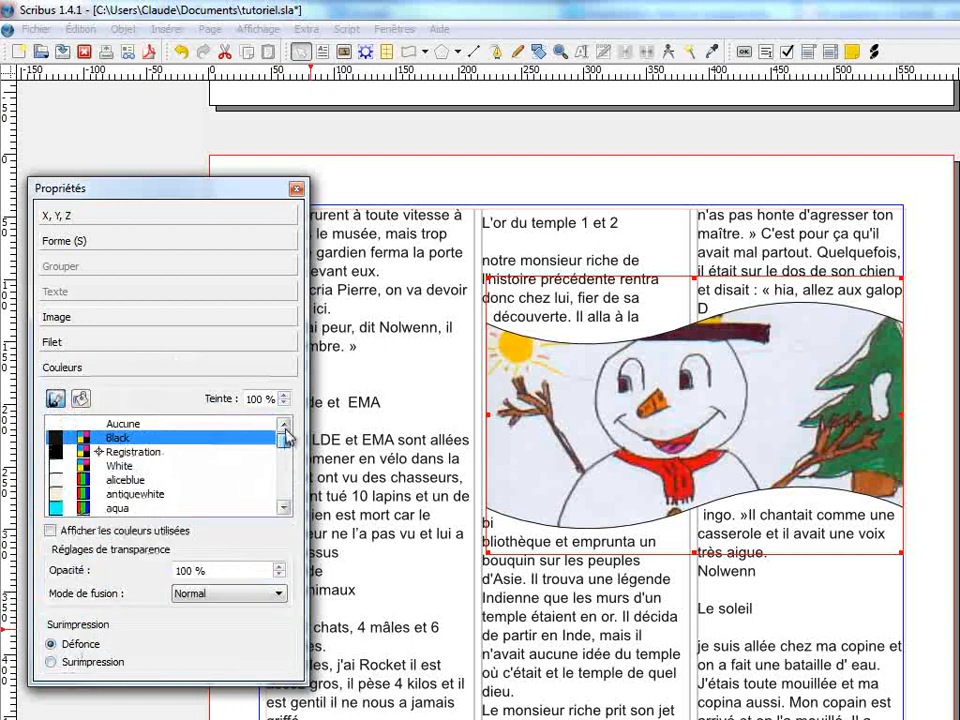
pyautogui.click(190, 428)
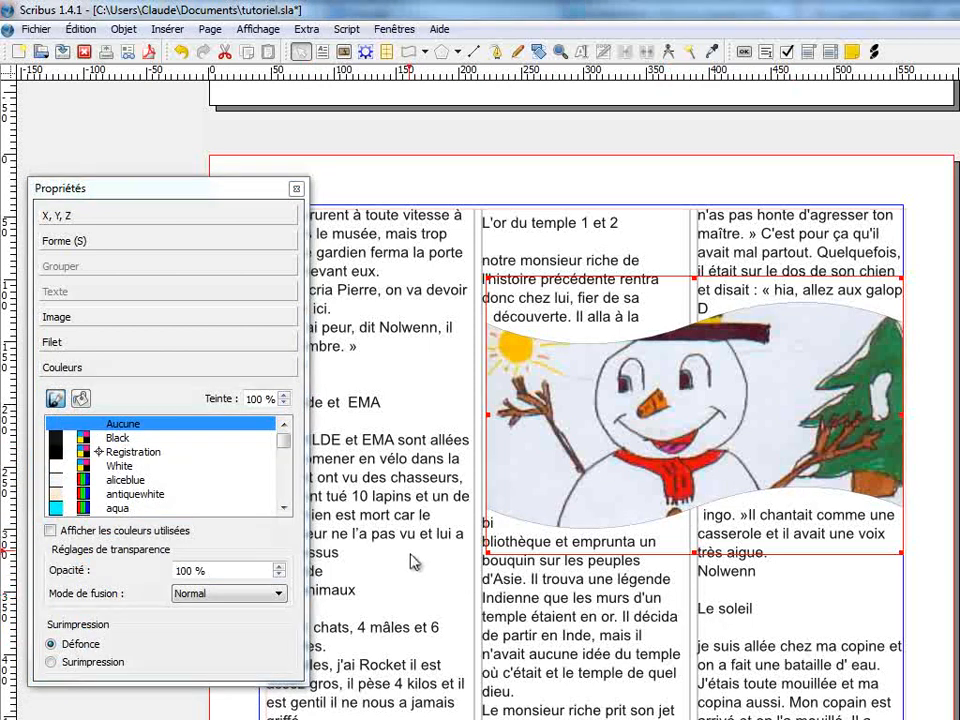
# Draw a 216 by 216 pt circle below the wavy picture, straddling the first two columns at X 105 pt, Y 323,72 pt
pyautogui.scroll(-5, 418, 548)
pyautogui.scroll(1, 437, 545)
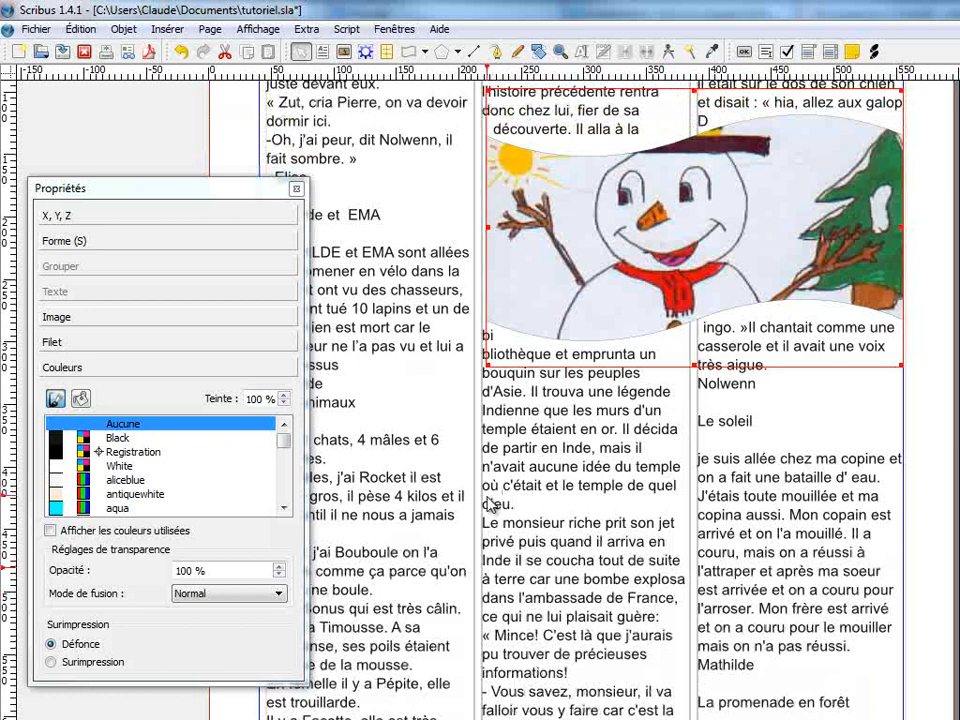
pyautogui.moveTo(221, 203); pyautogui.dragTo(832, 218)
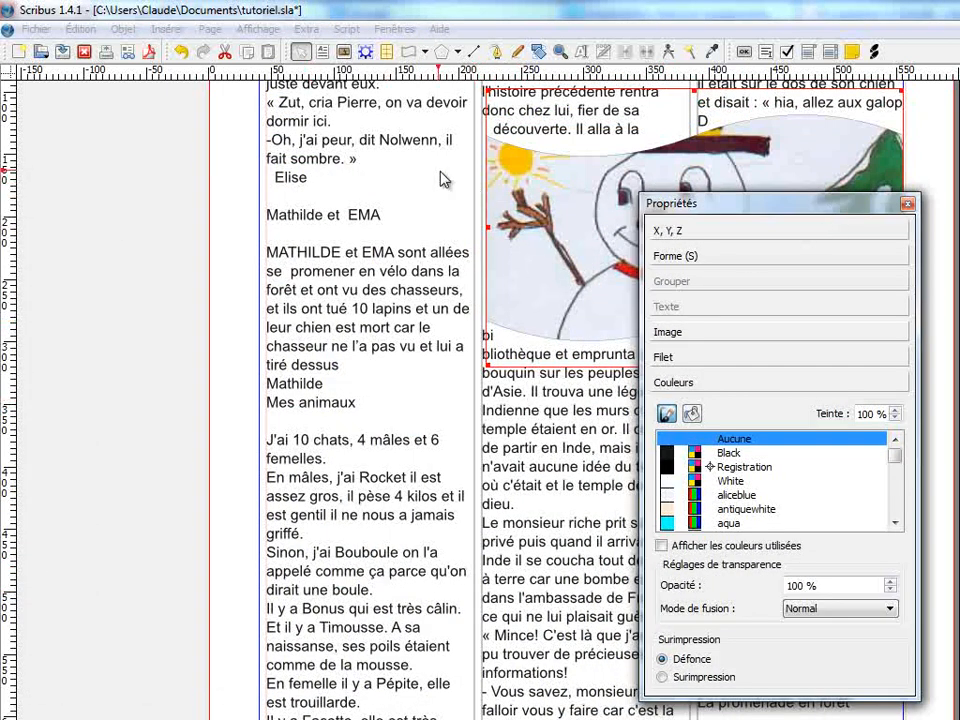
pyautogui.click(426, 52)
pyautogui.moveTo(437, 75)
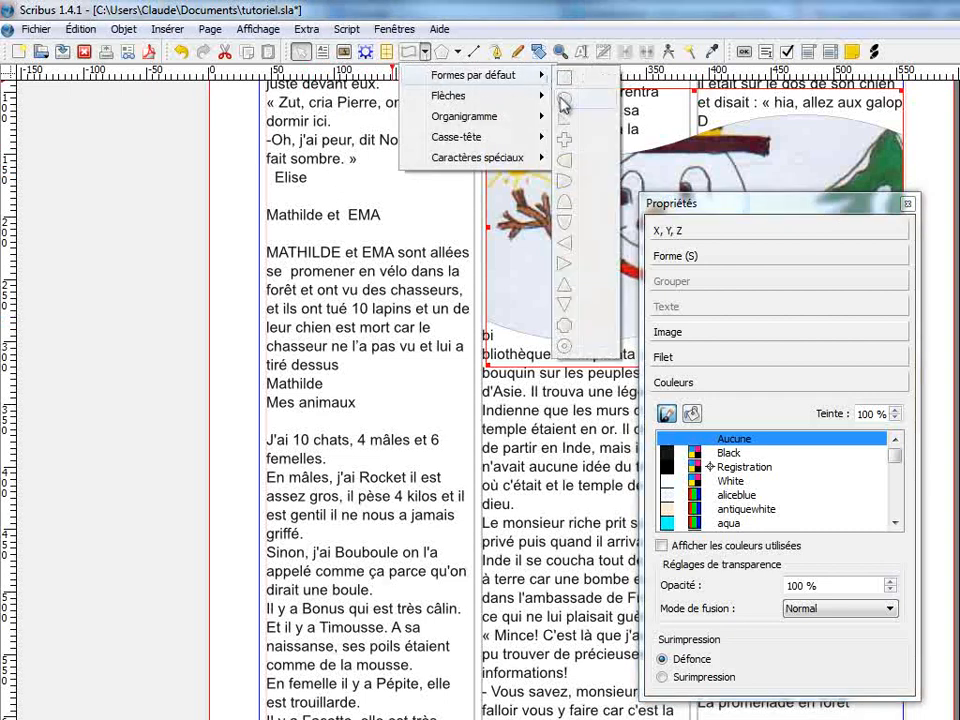
pyautogui.click(566, 108)
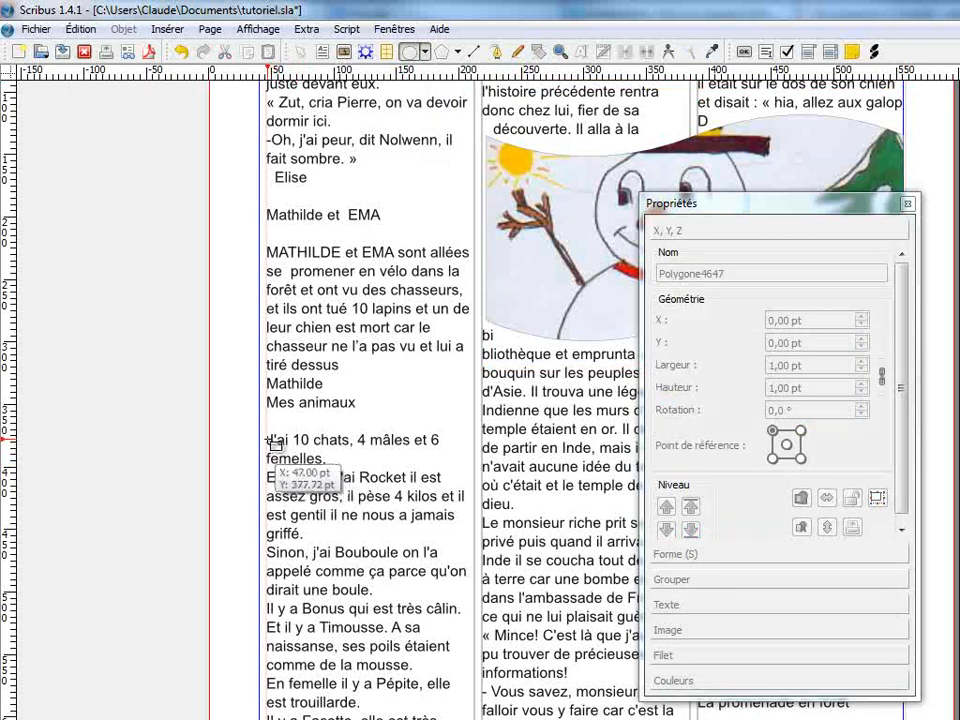
pyautogui.moveTo(275, 432); pyautogui.dragTo(546, 478)
pyautogui.moveTo(426, 555); pyautogui.dragTo(467, 512)
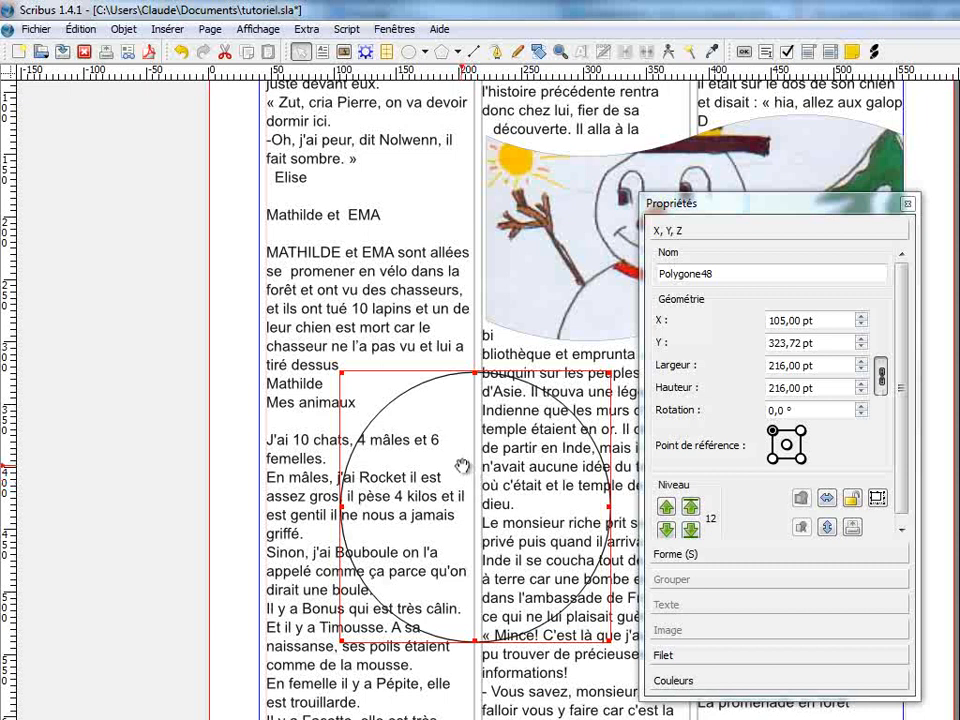
# Set the circle's text wrapping to Utiliser la forme du cadre and convert the circle into a text frame
pyautogui.click(688, 558)
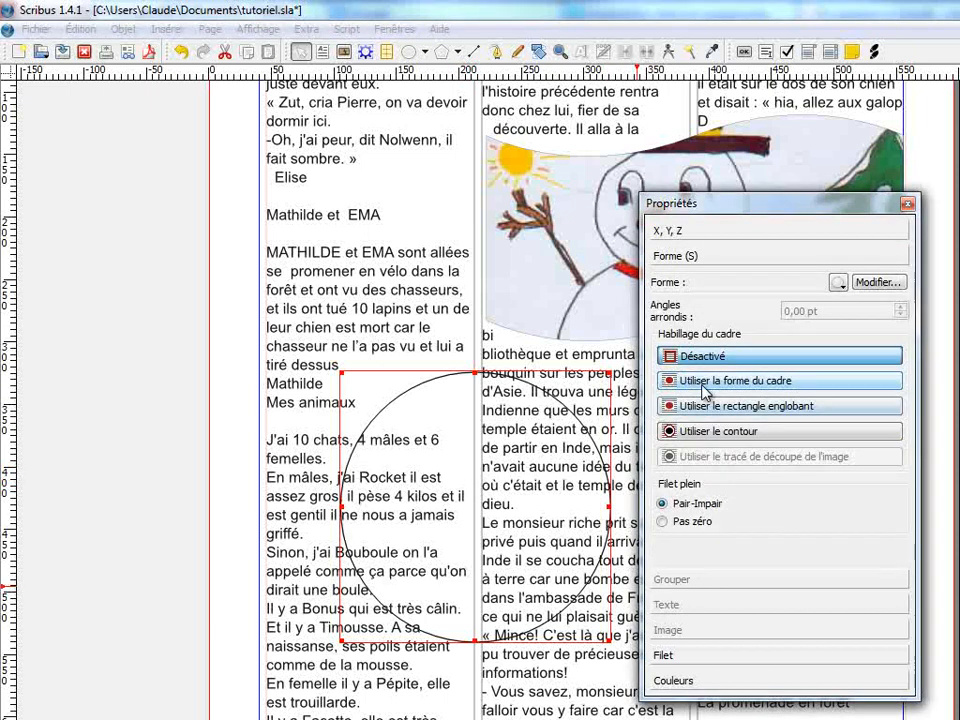
pyautogui.click(705, 383)
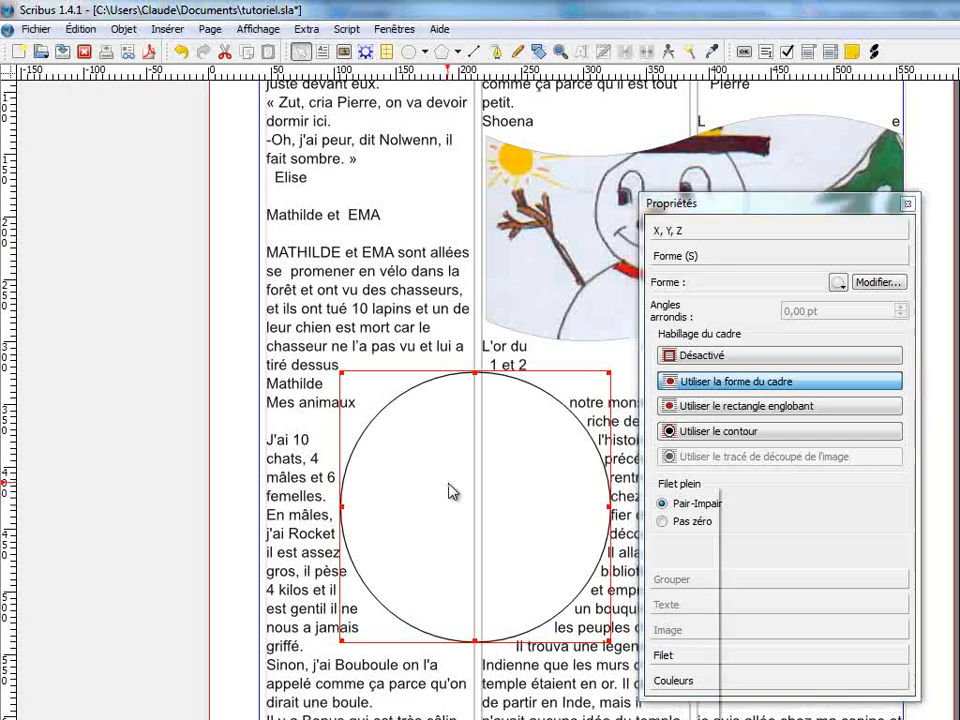
pyautogui.rightClick(449, 486)
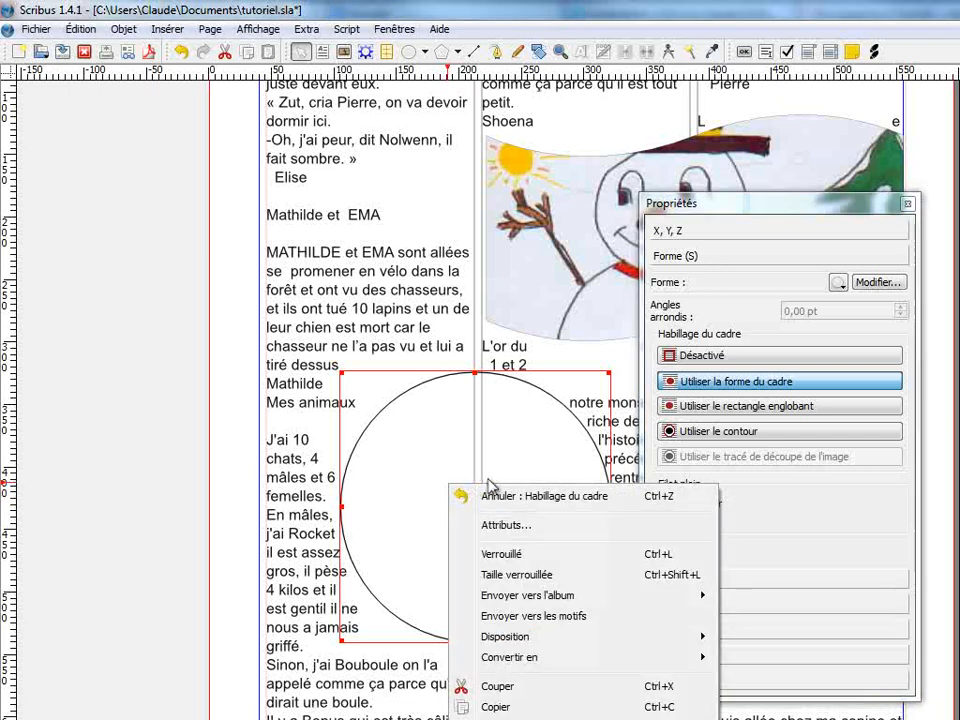
pyautogui.moveTo(700, 672)
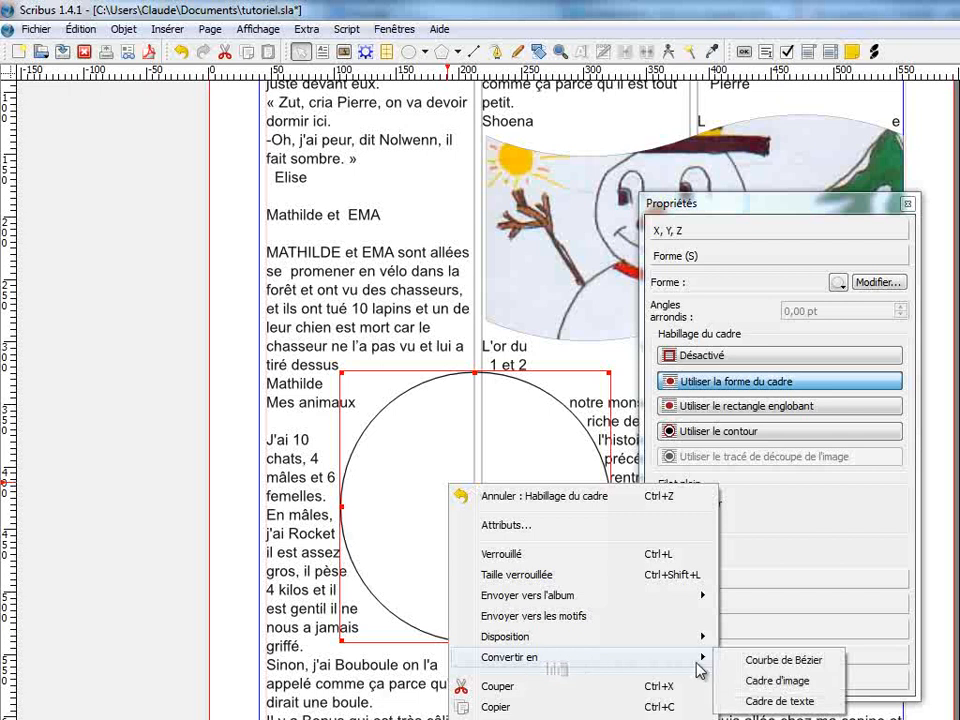
pyautogui.click(783, 701)
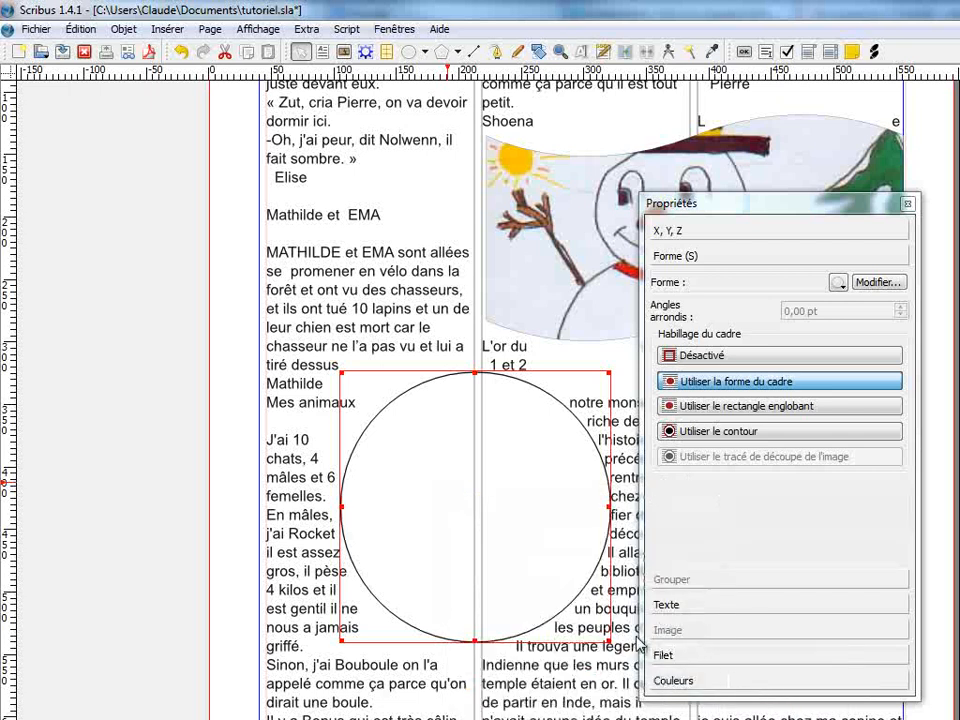
# Fill the circular text frame with French placeholder text and move the frame slightly higher on the page
pyautogui.rightClick(425, 468)
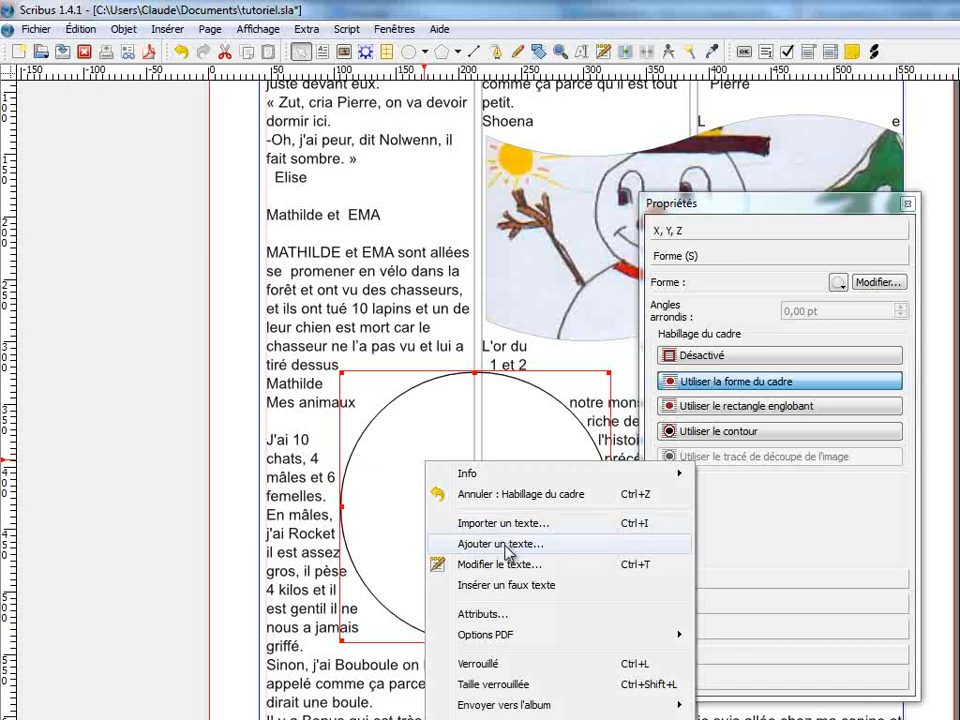
pyautogui.click(522, 594)
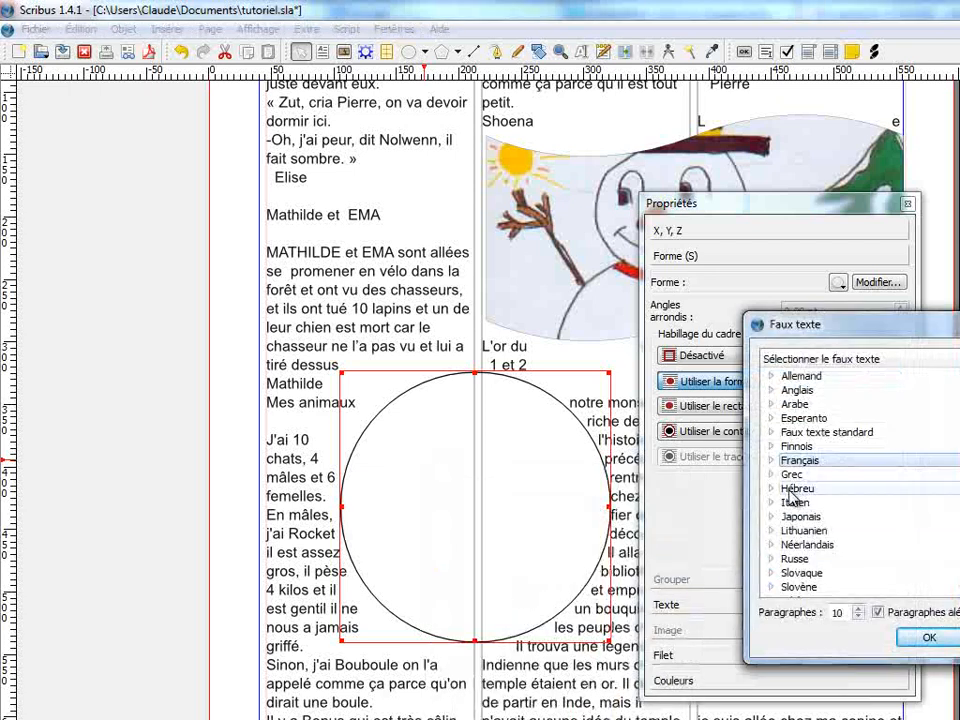
pyautogui.click(778, 461)
pyautogui.click(928, 641)
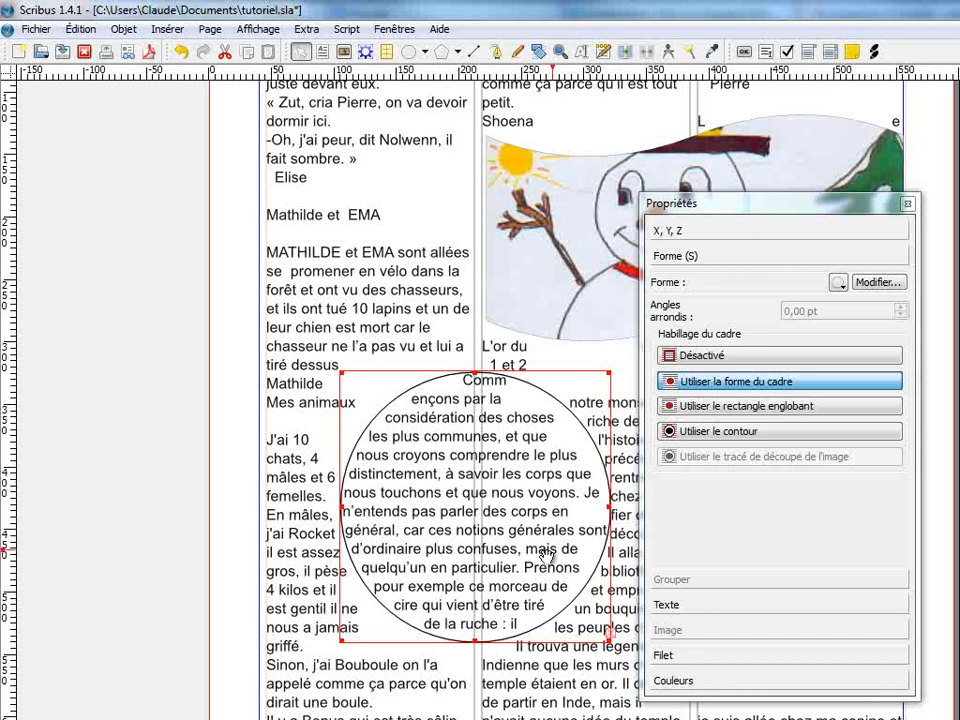
pyautogui.moveTo(478, 523); pyautogui.dragTo(506, 485)
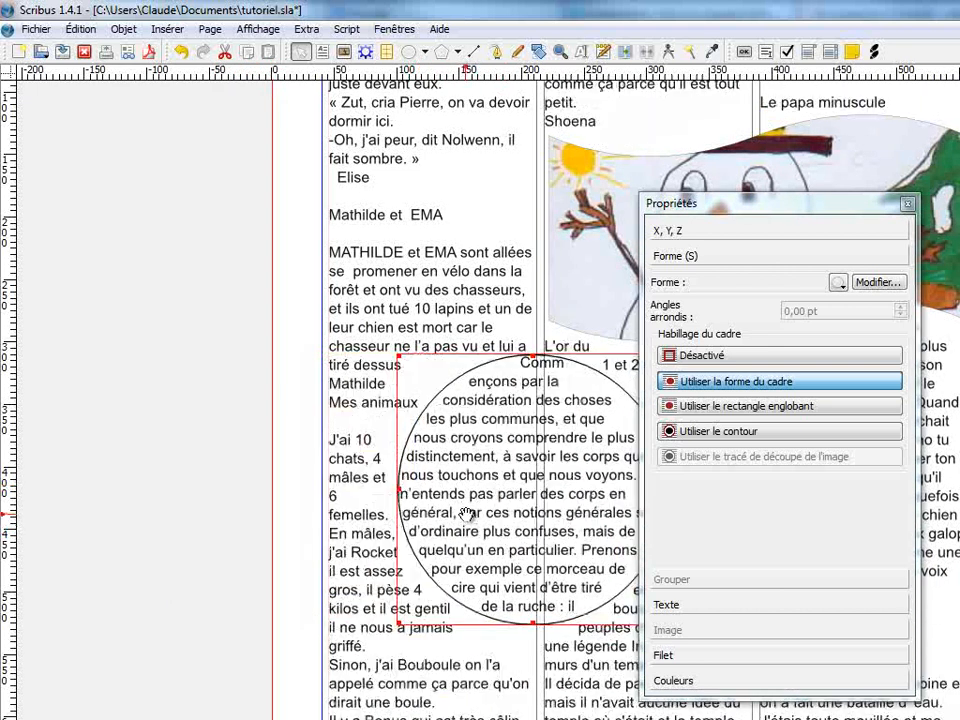